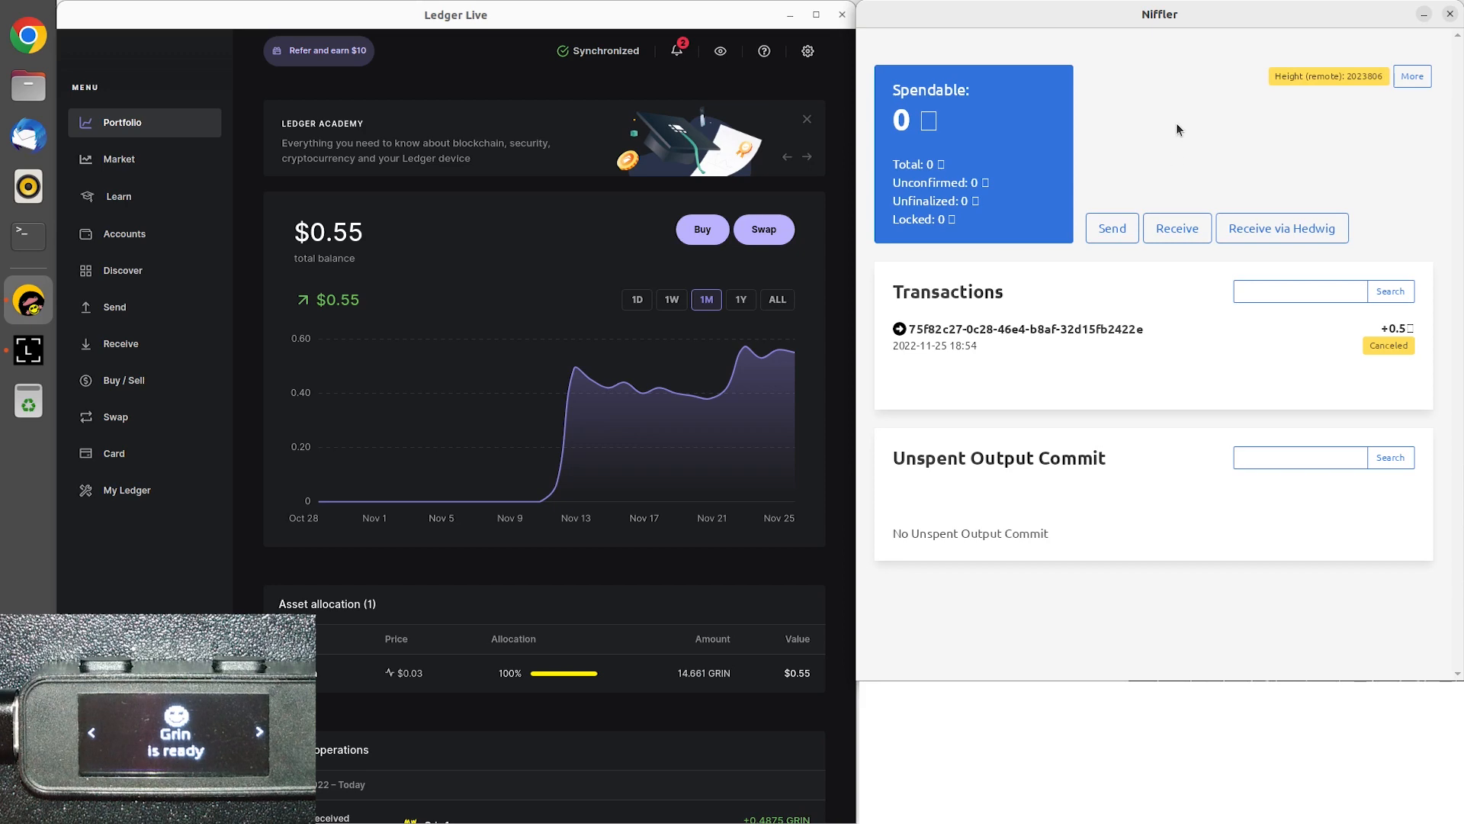
# In Ledger Live, start a send from the Grin 1 account as a file, without a recipient address.
pyautogui.click(539, 227)
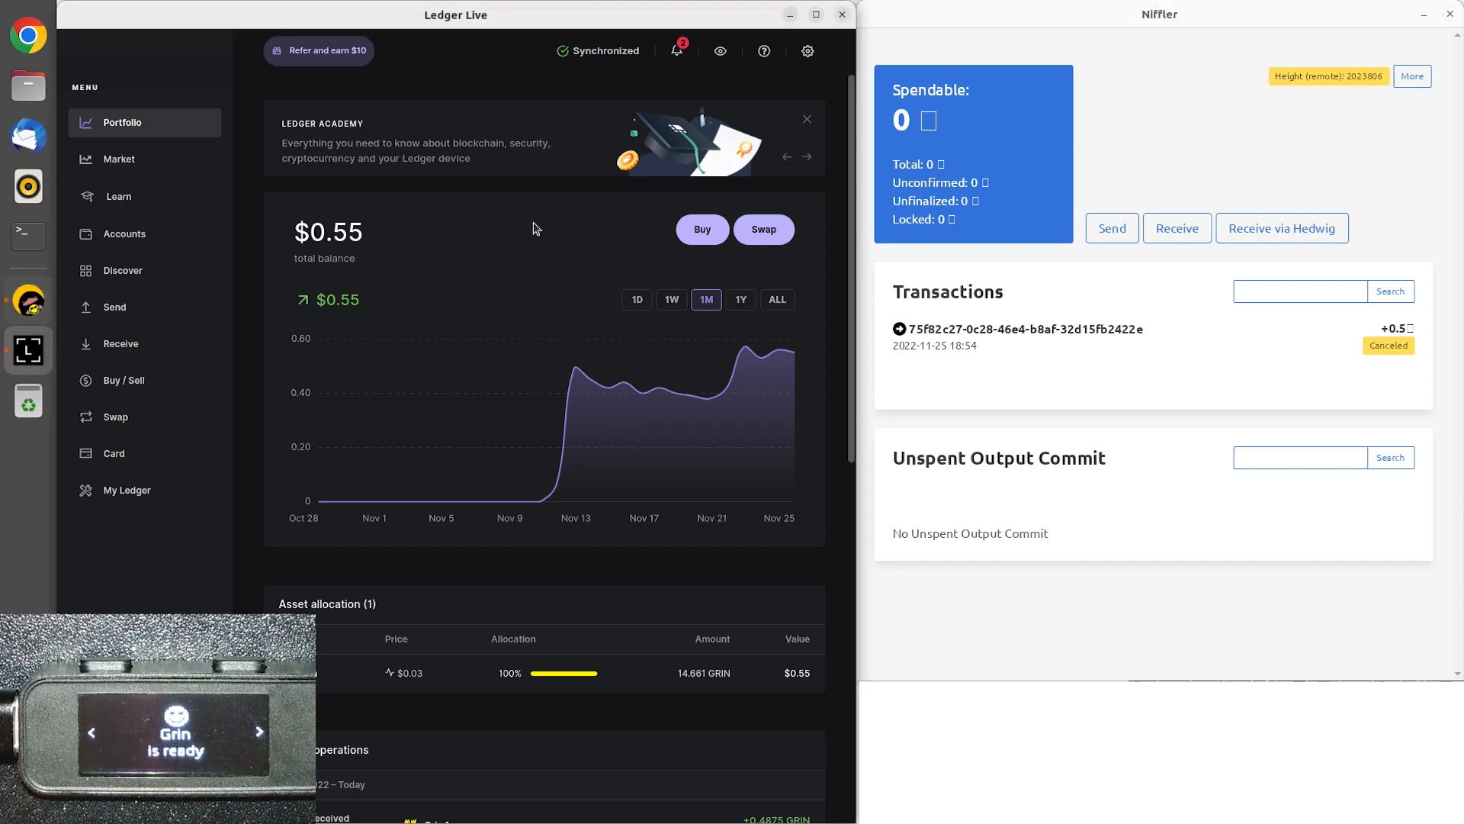
pyautogui.click(113, 306)
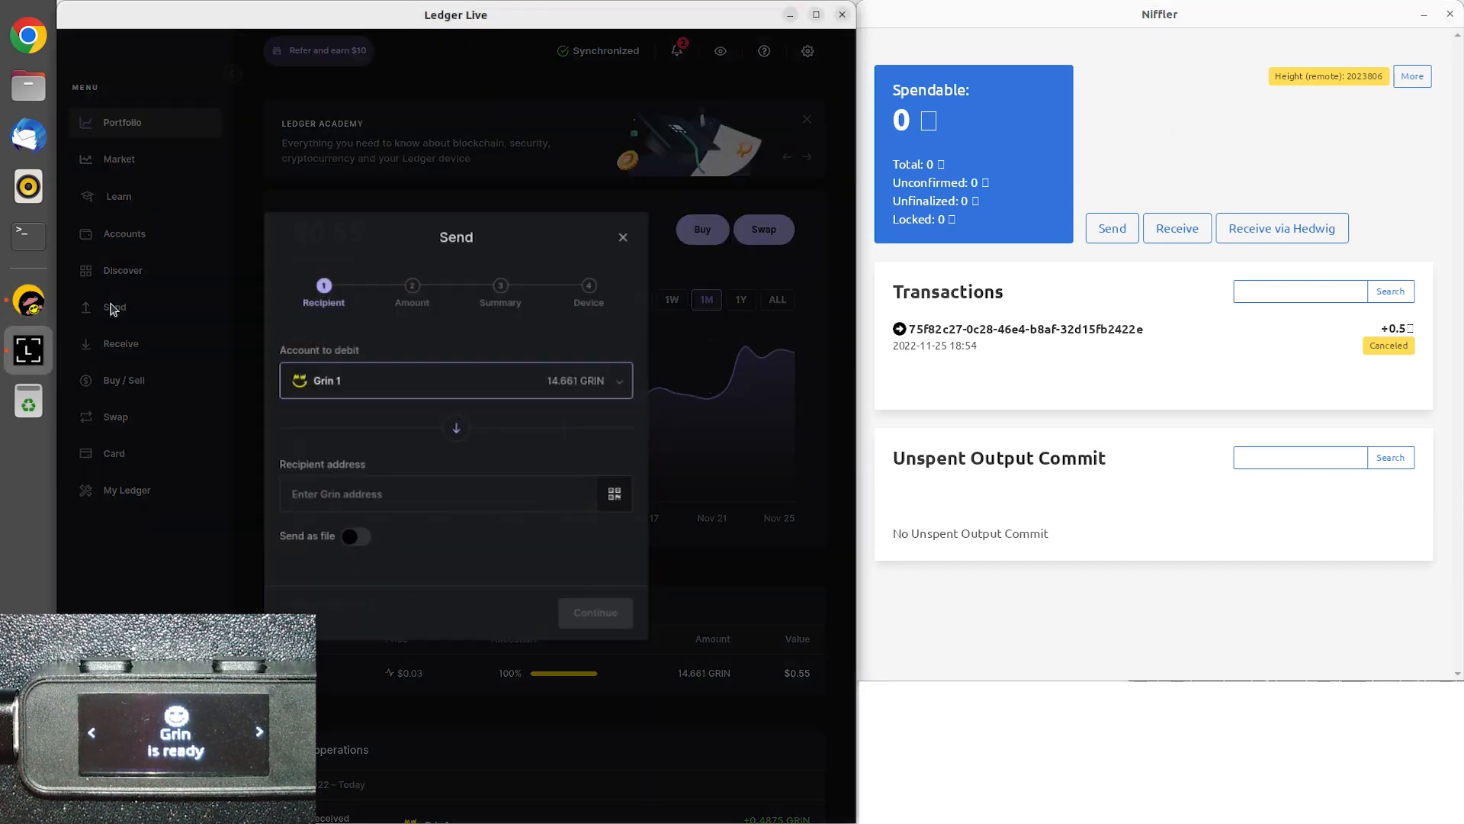
pyautogui.click(373, 381)
pyautogui.click(384, 420)
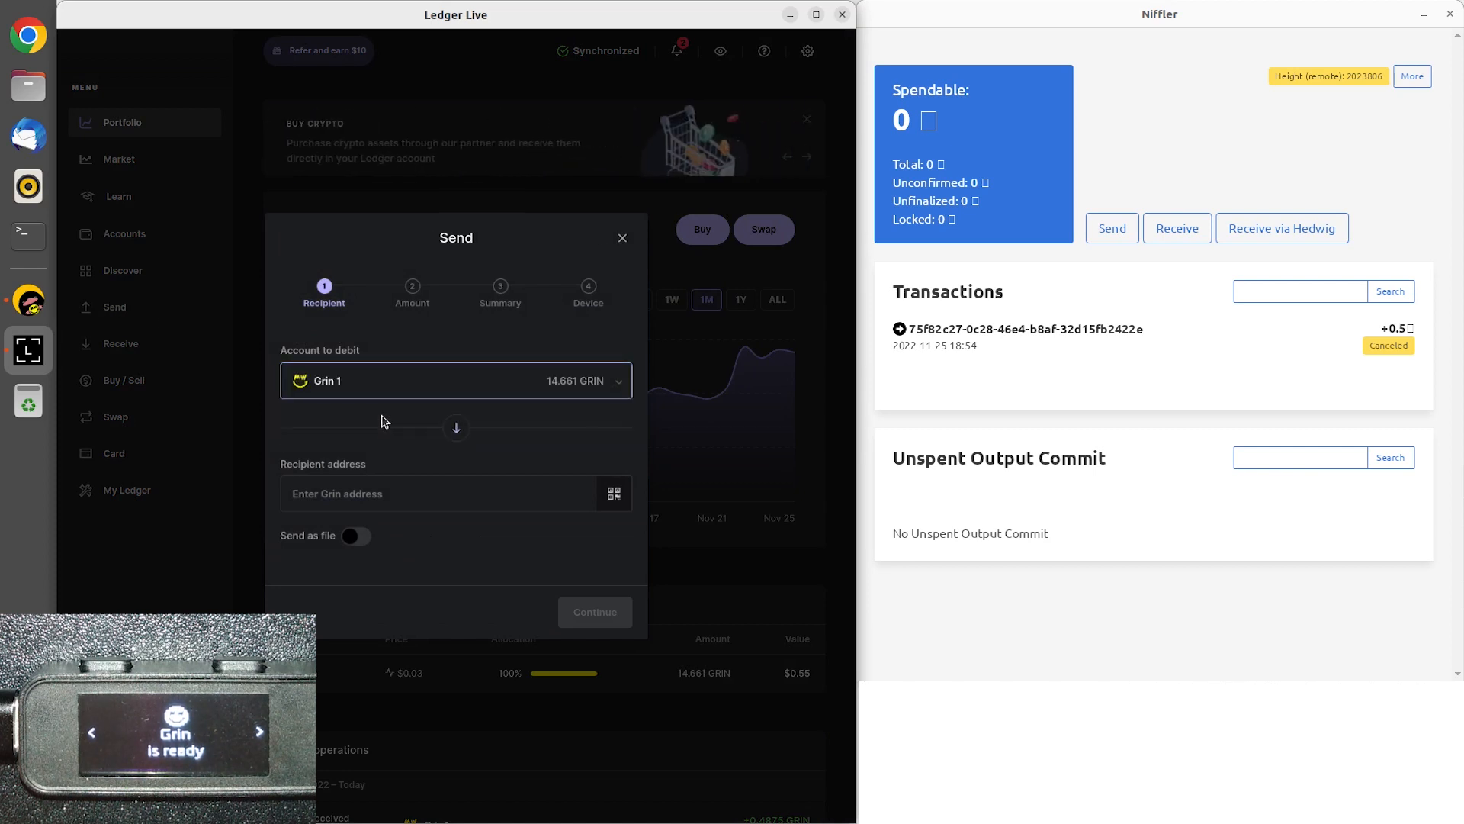
pyautogui.click(359, 537)
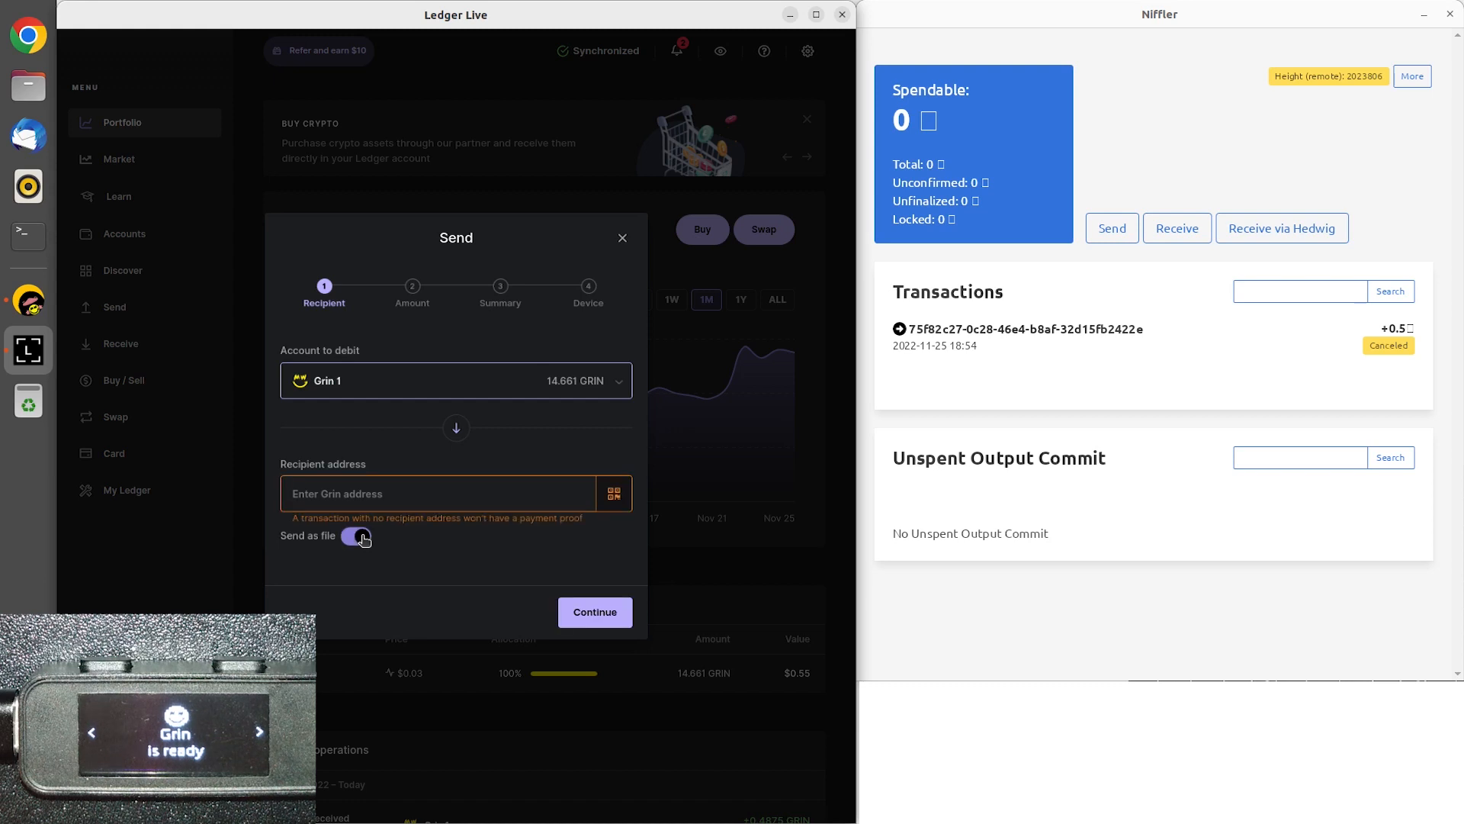
pyautogui.click(567, 614)
# Set the amount to send to 0.5 GRIN and accept the transaction summary to proceed to device approval.
pyautogui.write('0.5')
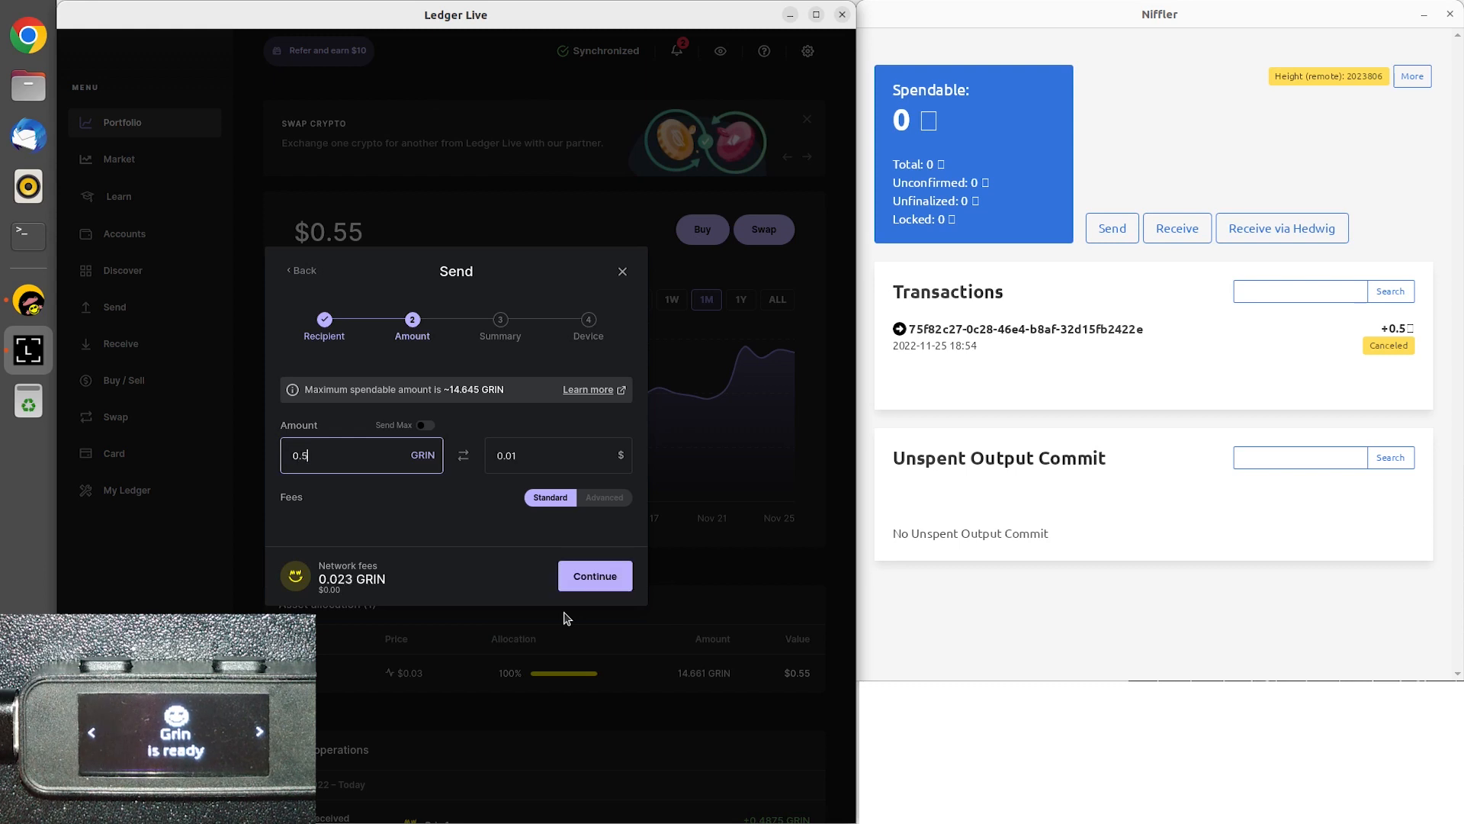
pyautogui.click(584, 589)
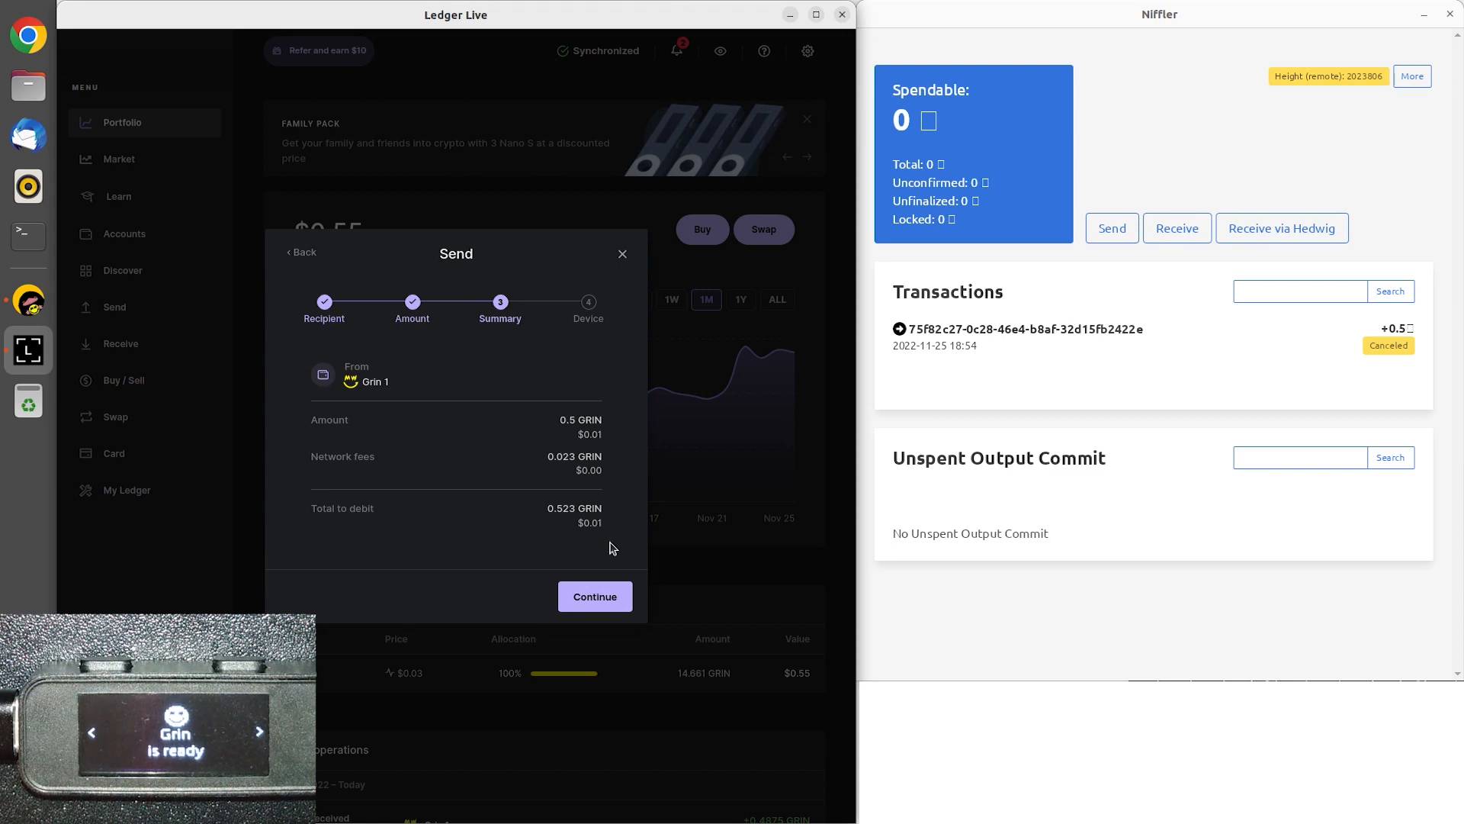
pyautogui.click(608, 594)
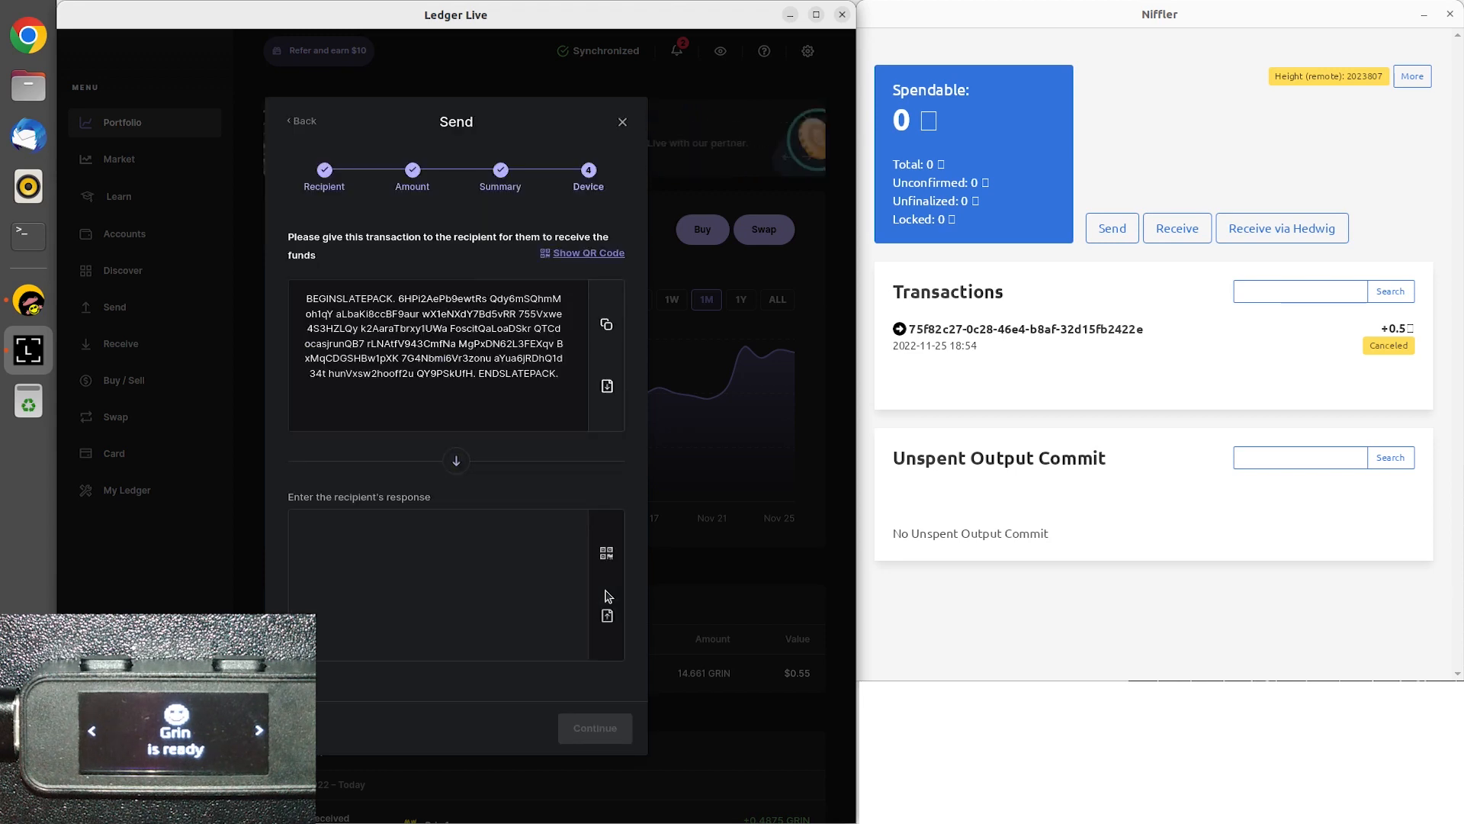
# Copy the generated transaction Slatepack and use it in Niffler to create a response Slatepack.
pyautogui.click(605, 327)
pyautogui.click(1126, 364)
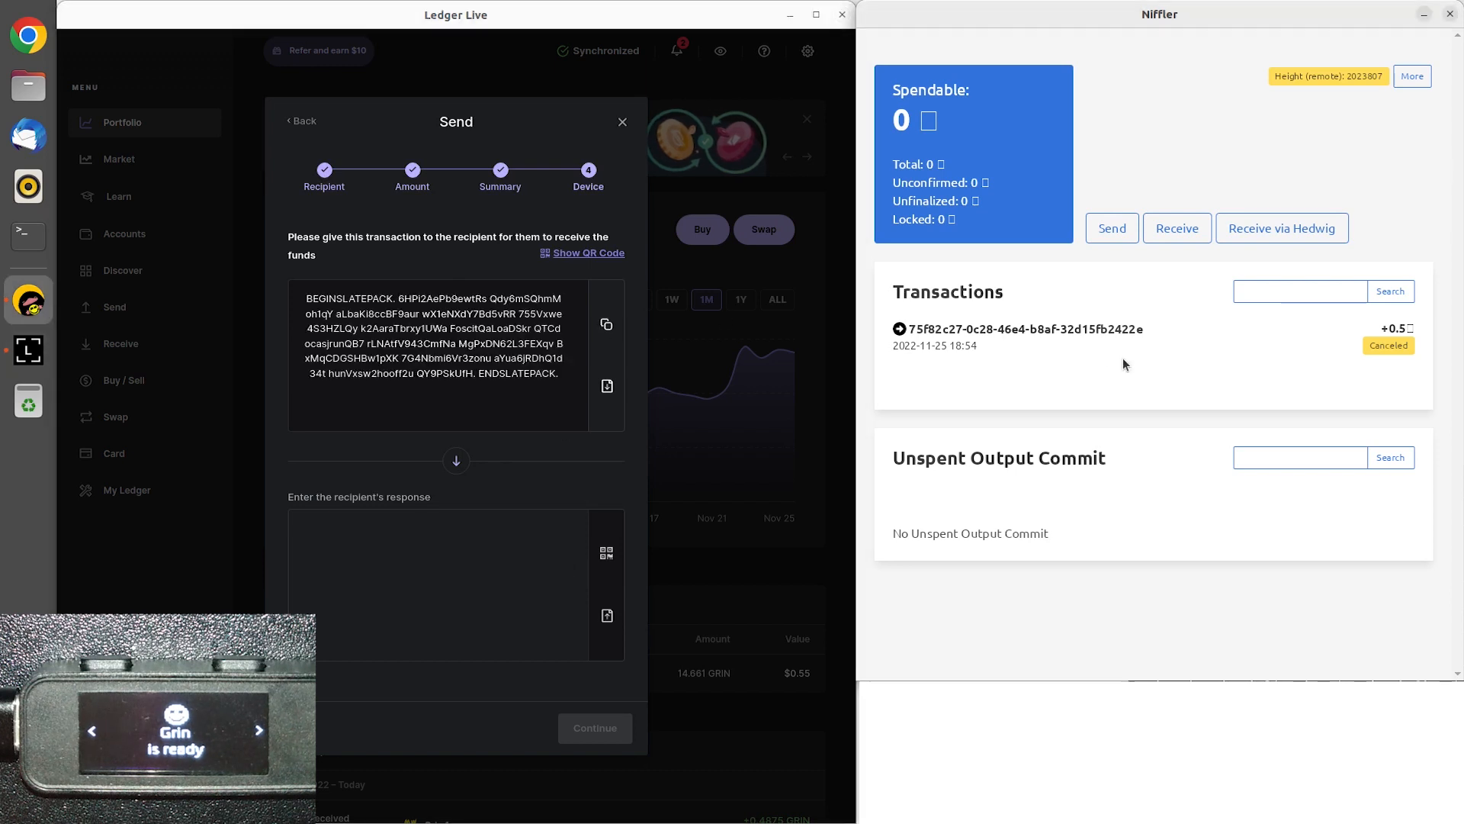
pyautogui.click(1176, 226)
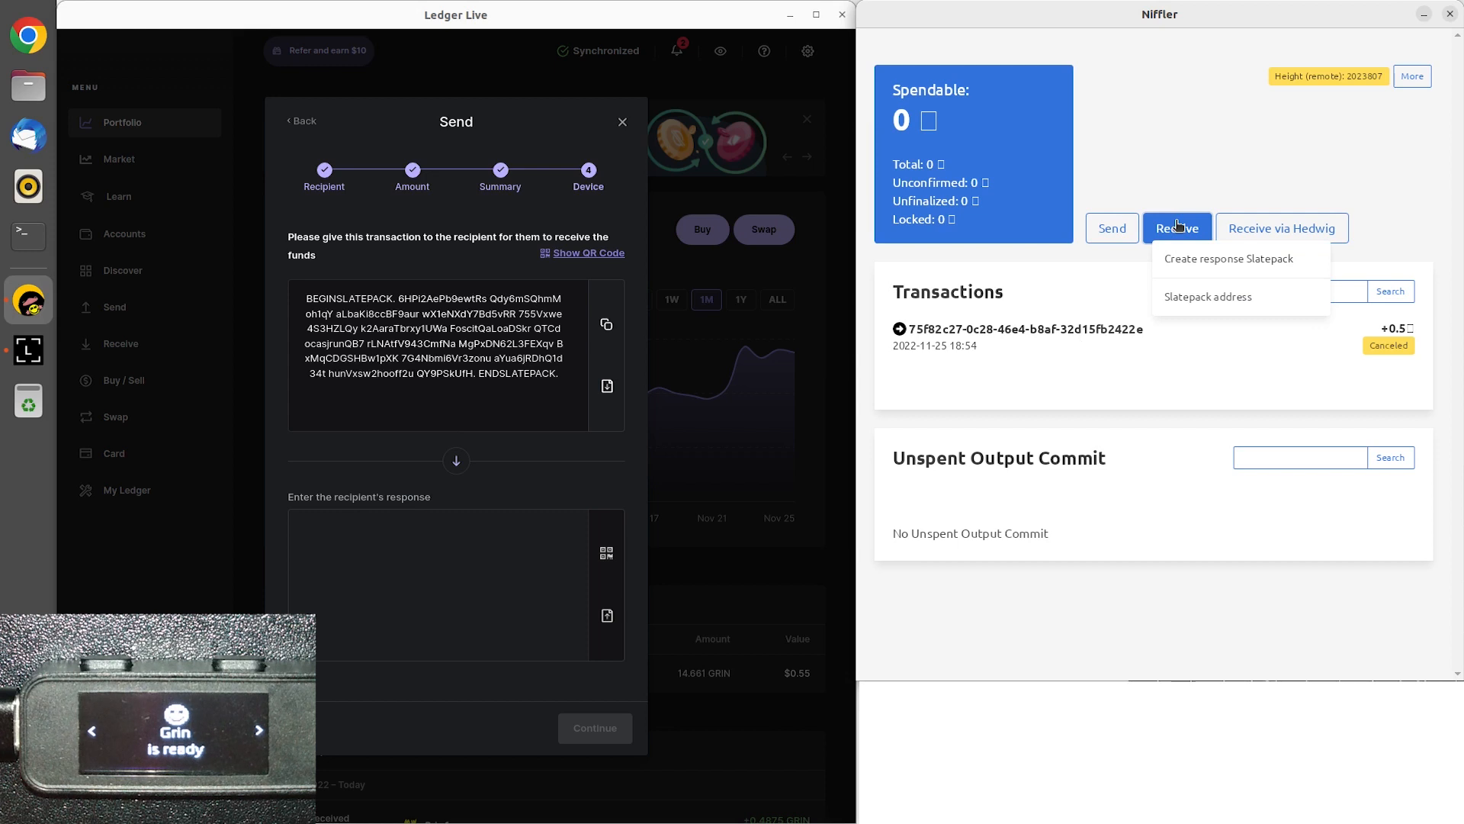
pyautogui.click(1195, 260)
pyautogui.hotkey('ctrl', 'v')
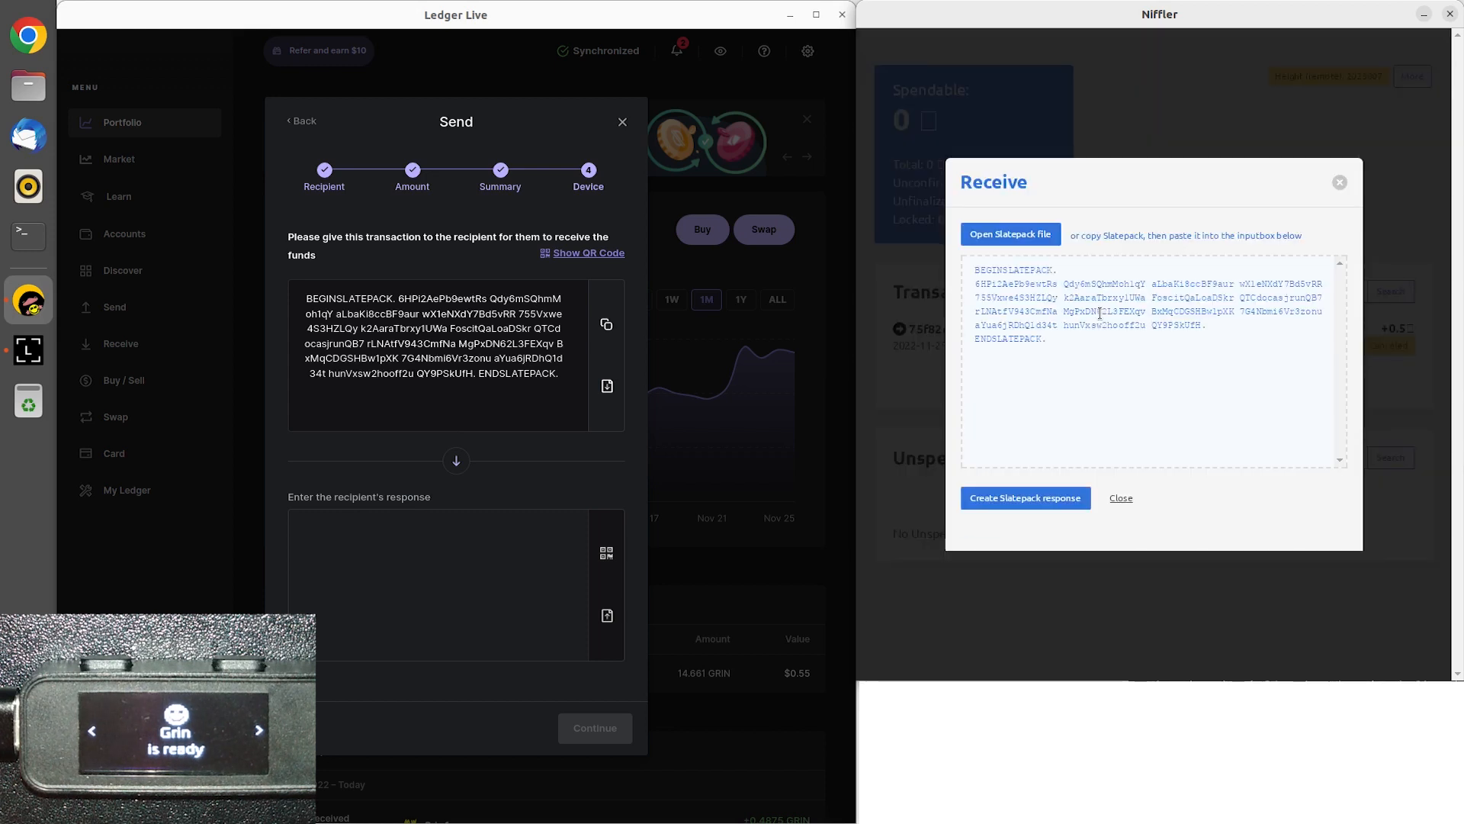
pyautogui.click(1029, 503)
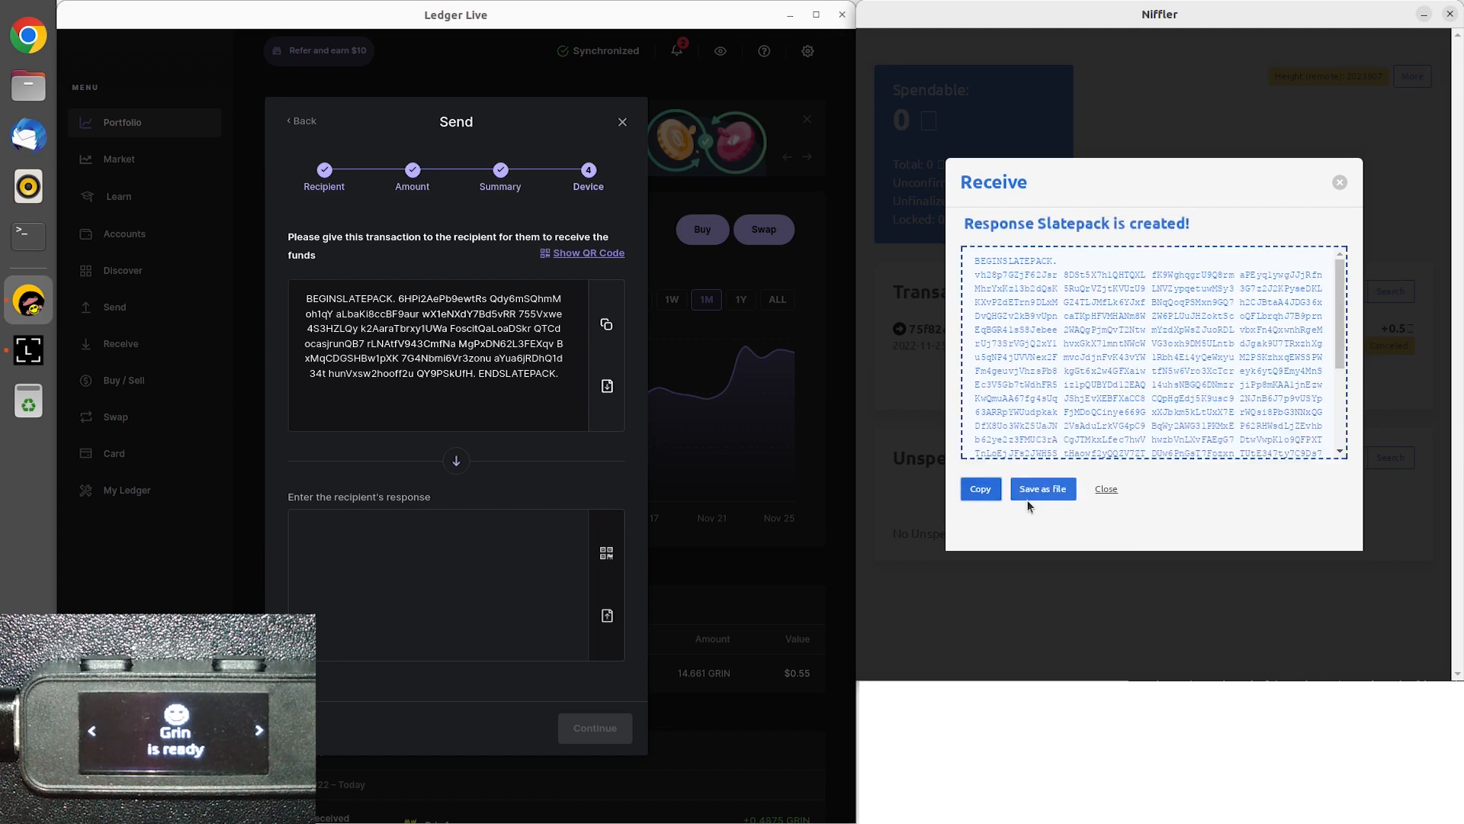
# Copy Niffler's response Slatepack into Ledger Live as the recipient's response and continue to finalize the send.
pyautogui.click(981, 489)
pyautogui.click(470, 571)
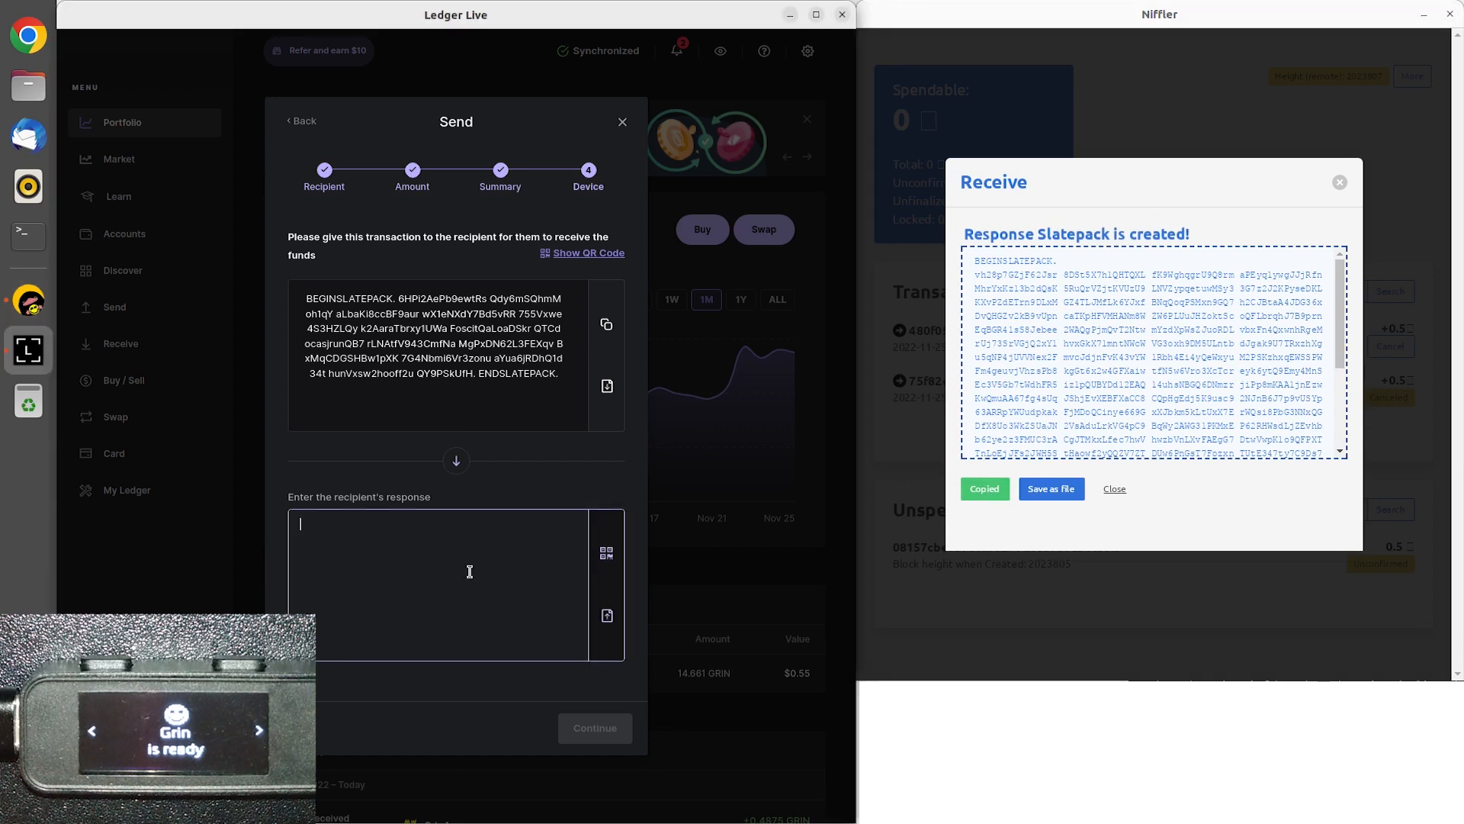
pyautogui.hotkey('ctrl', 'v')
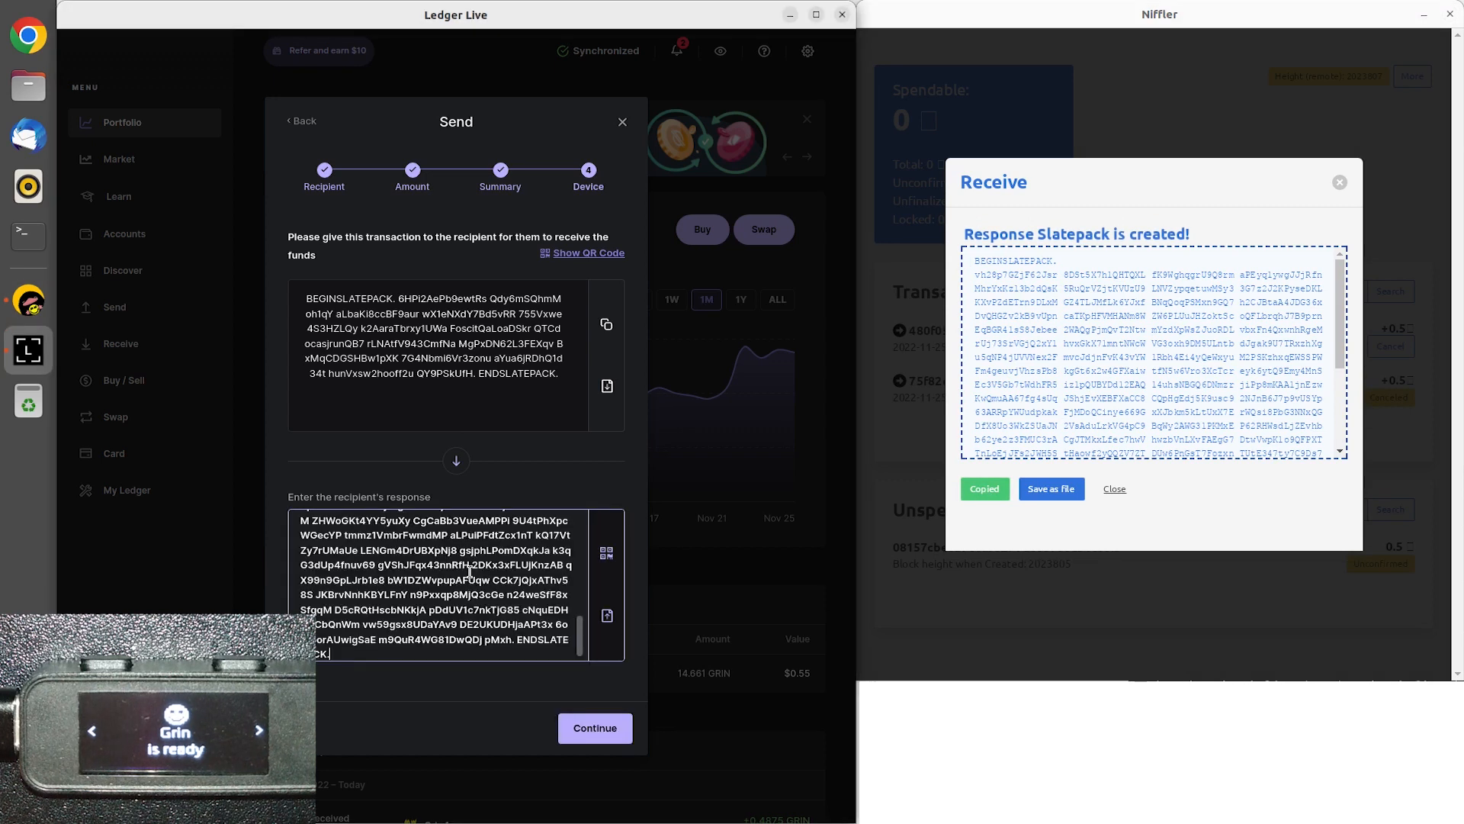
pyautogui.click(595, 728)
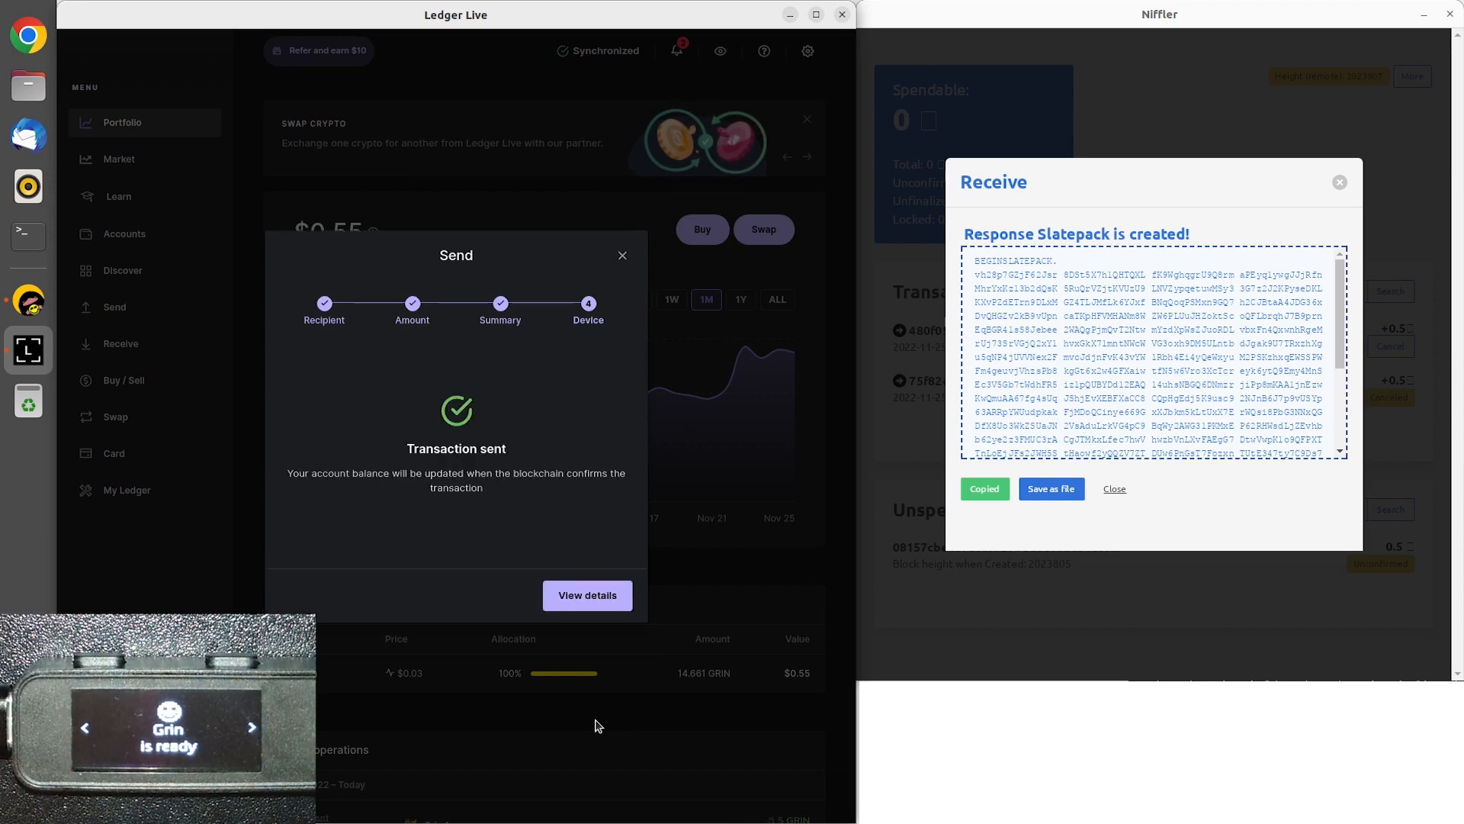
# View the sent operation's details in Ledger Live, then examine its transaction ID, status and the spendable balance in Niffler.
pyautogui.click(596, 608)
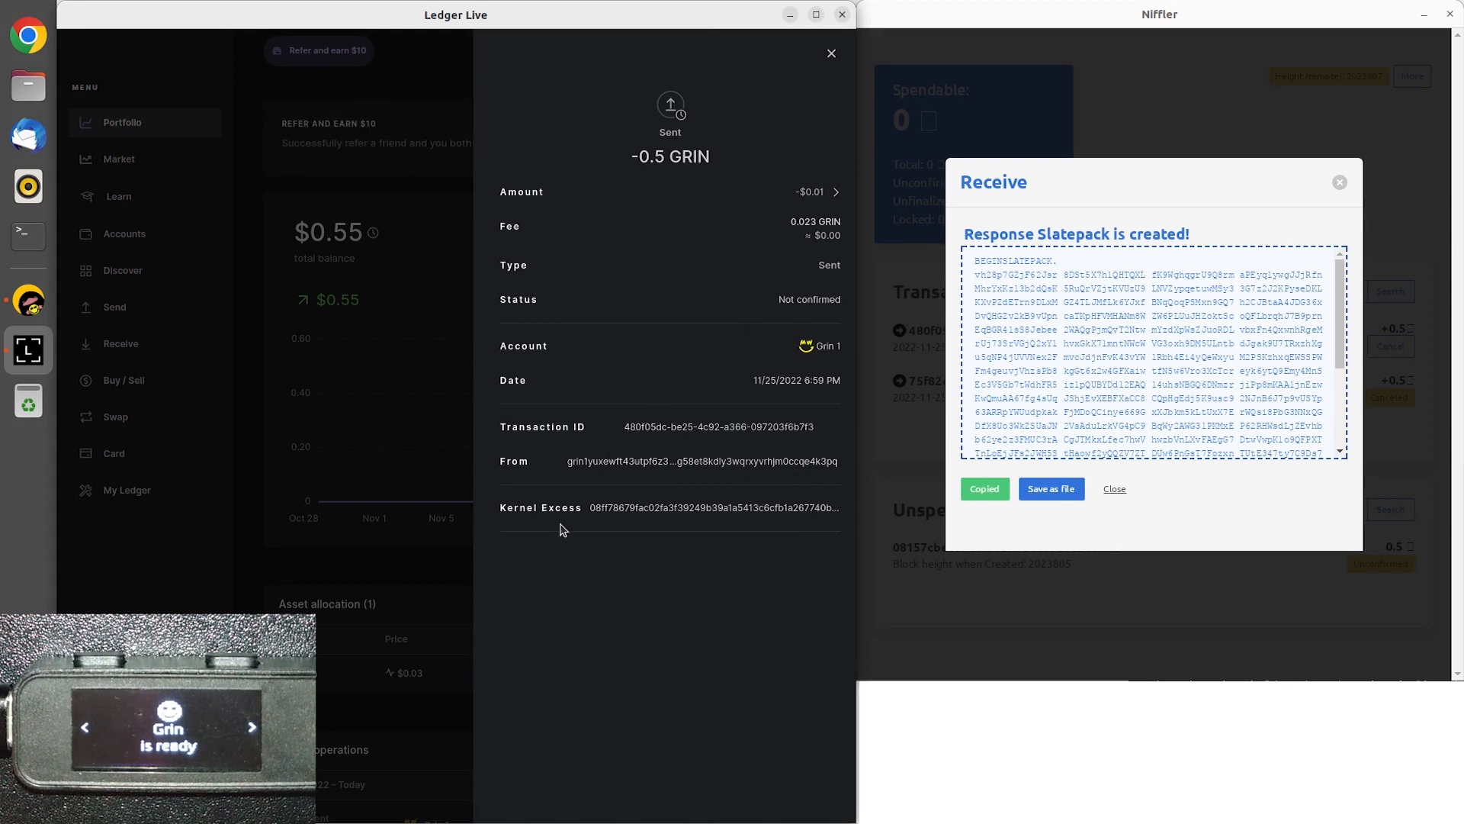
pyautogui.click(1112, 489)
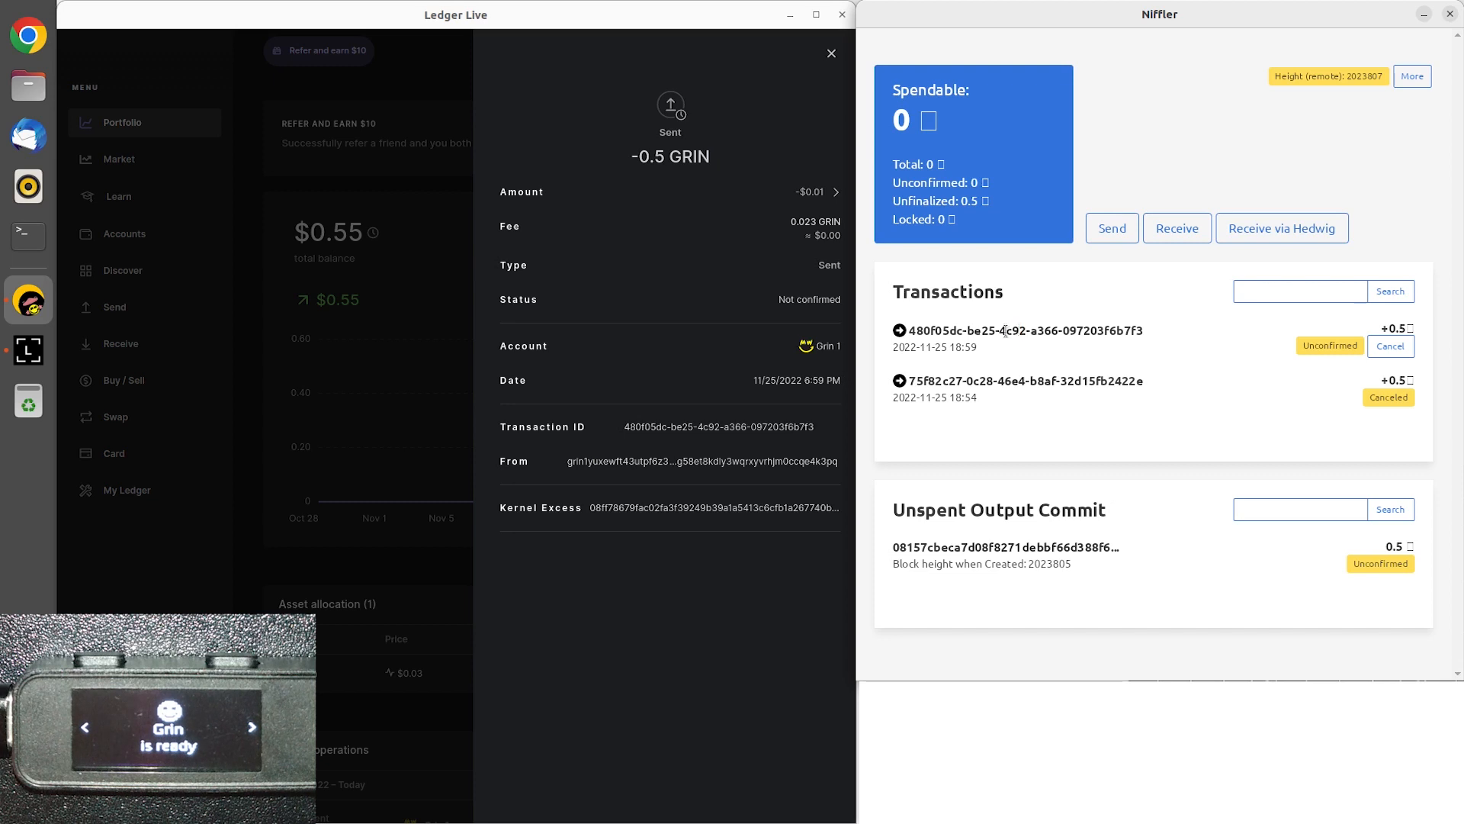
pyautogui.moveTo(1019, 330); pyautogui.dragTo(1052, 326)
pyautogui.click(1051, 325)
pyautogui.click(813, 312)
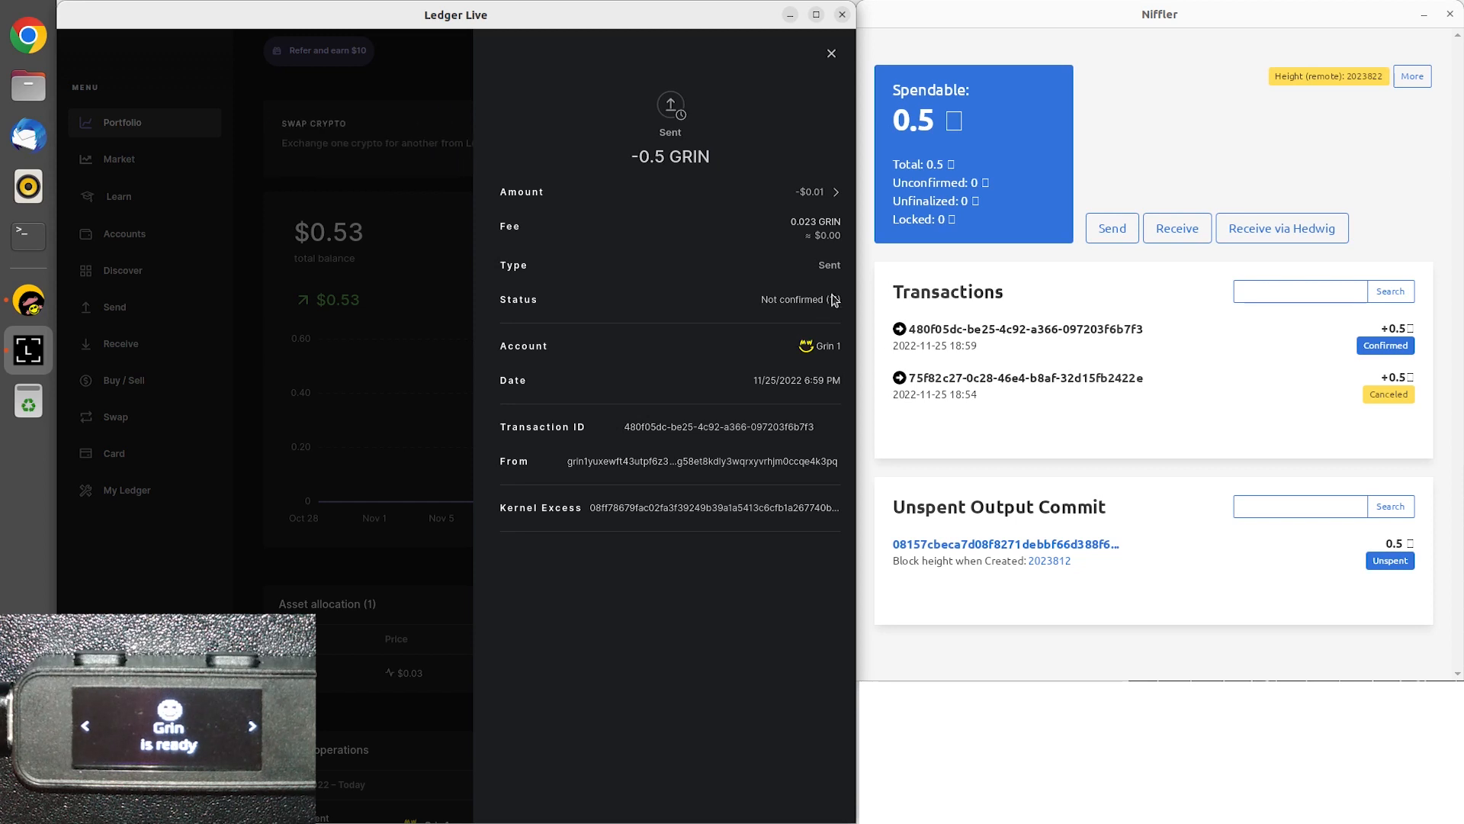
pyautogui.moveTo(897, 125); pyautogui.dragTo(935, 120)
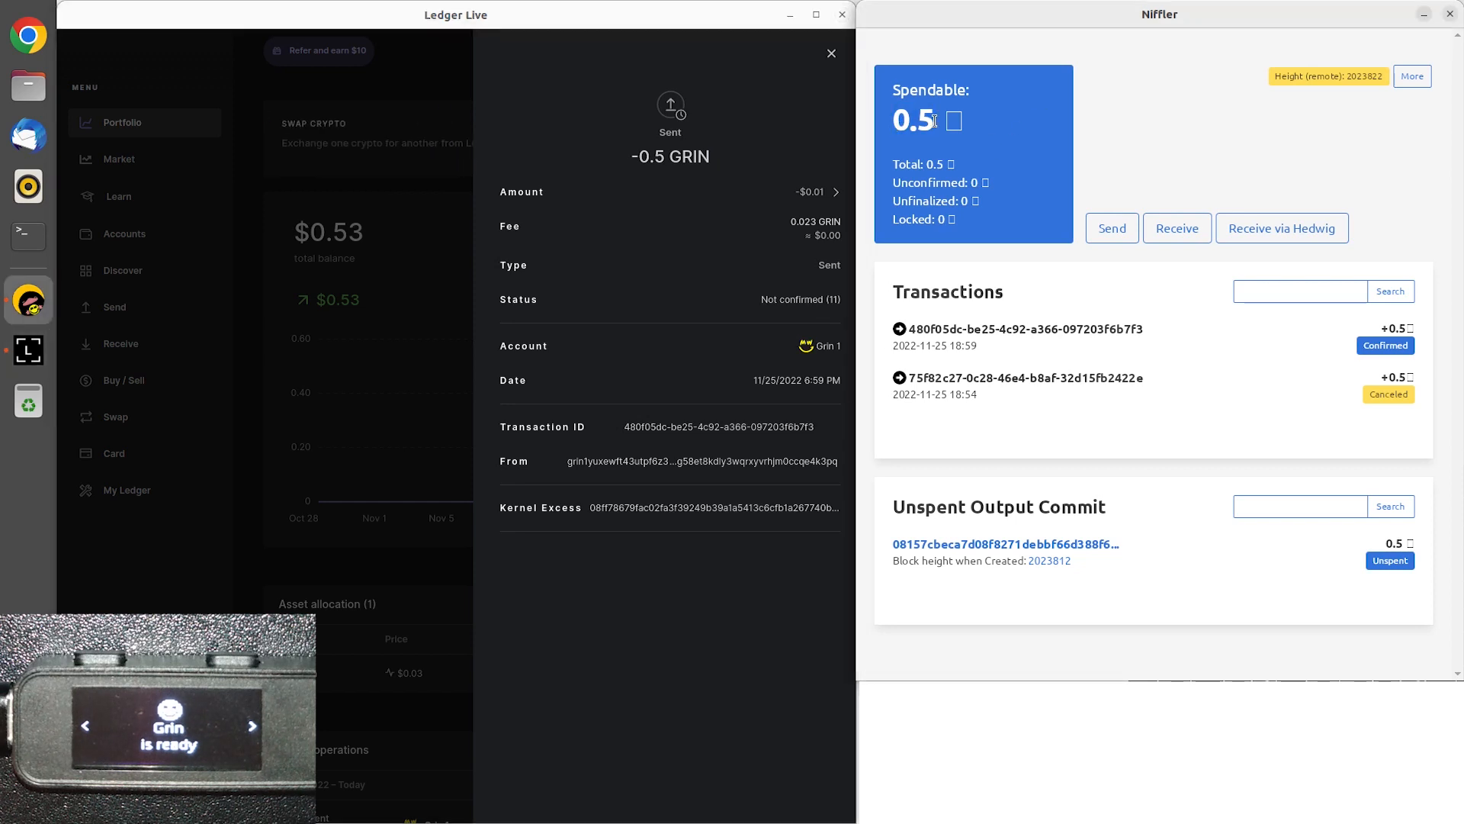
# In Niffler, create a Slatepack sending 0.47 GRIN without a recipient address, and copy it.
pyautogui.click(1121, 241)
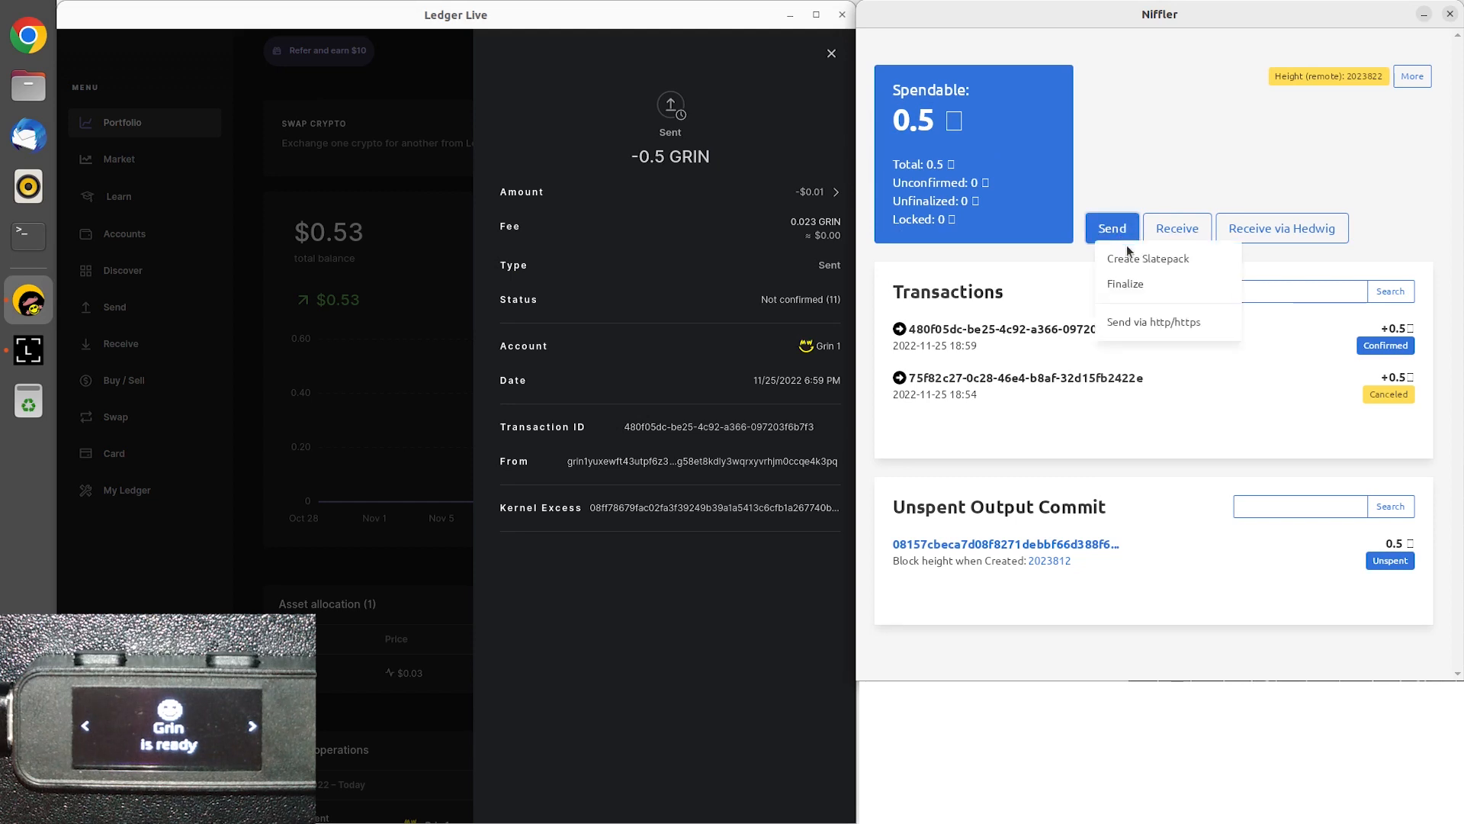
pyautogui.click(1148, 259)
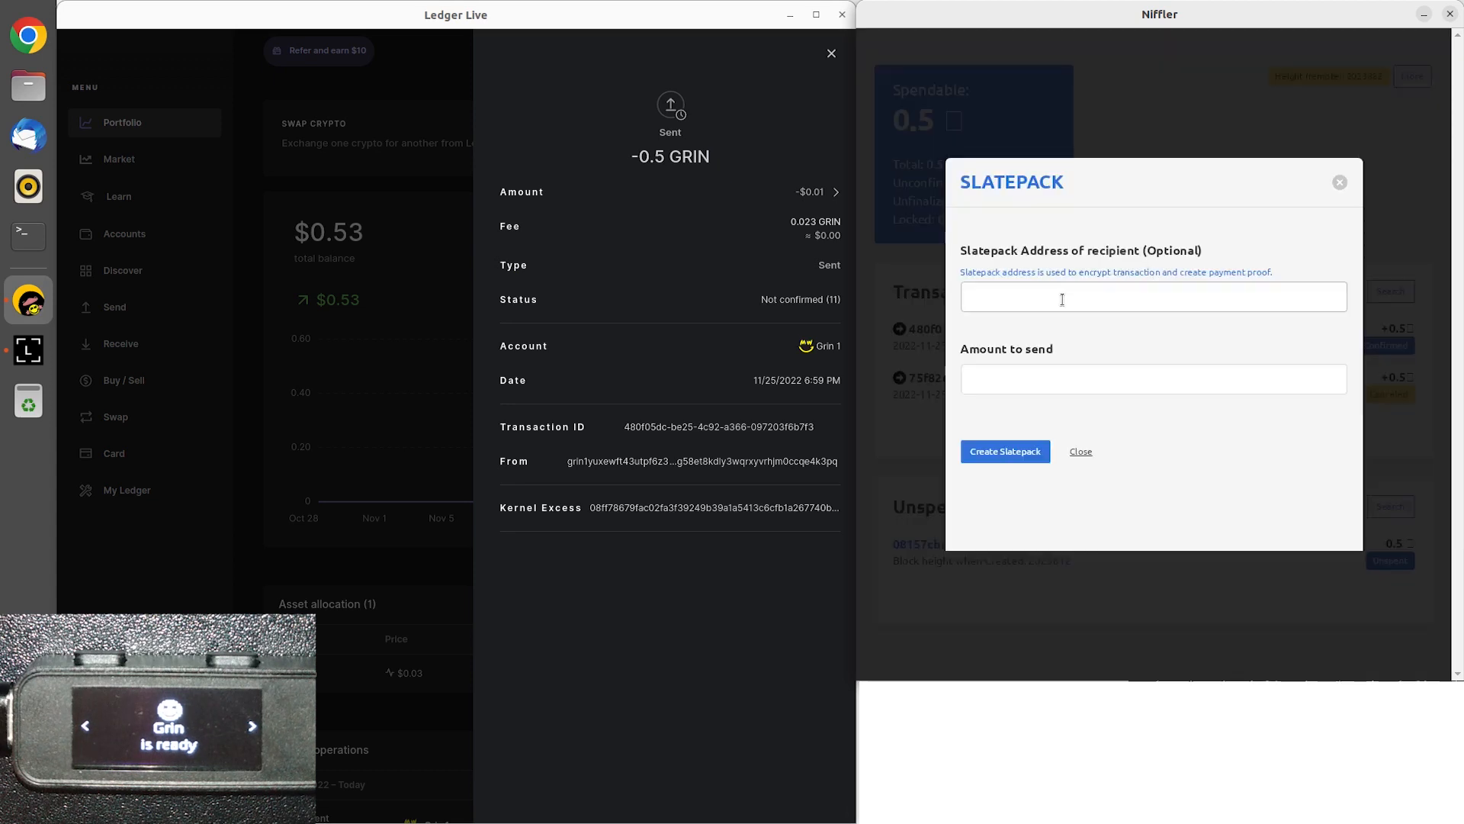
pyautogui.click(993, 382)
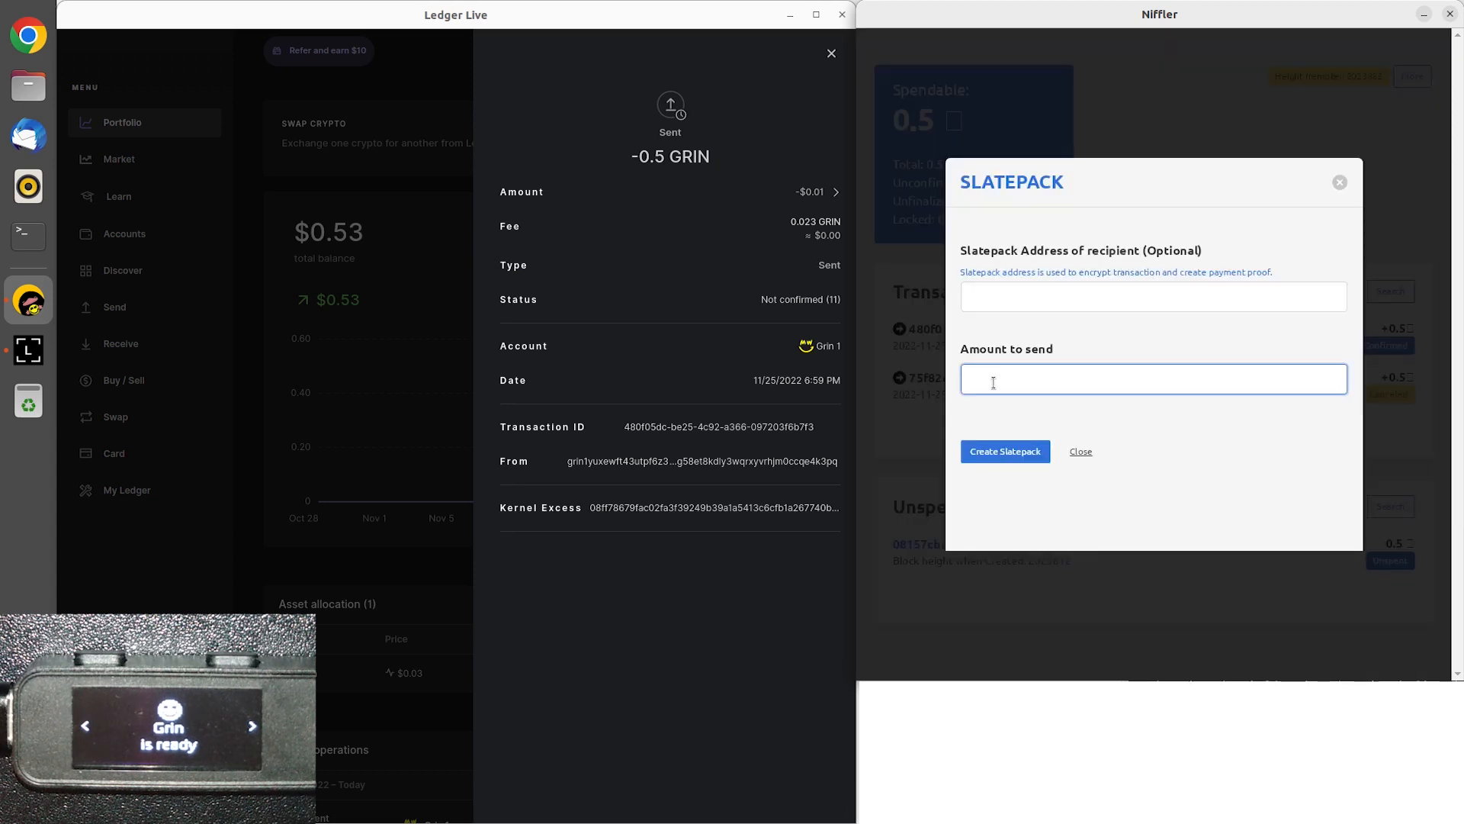
pyautogui.write('0.47')
pyautogui.click(1002, 451)
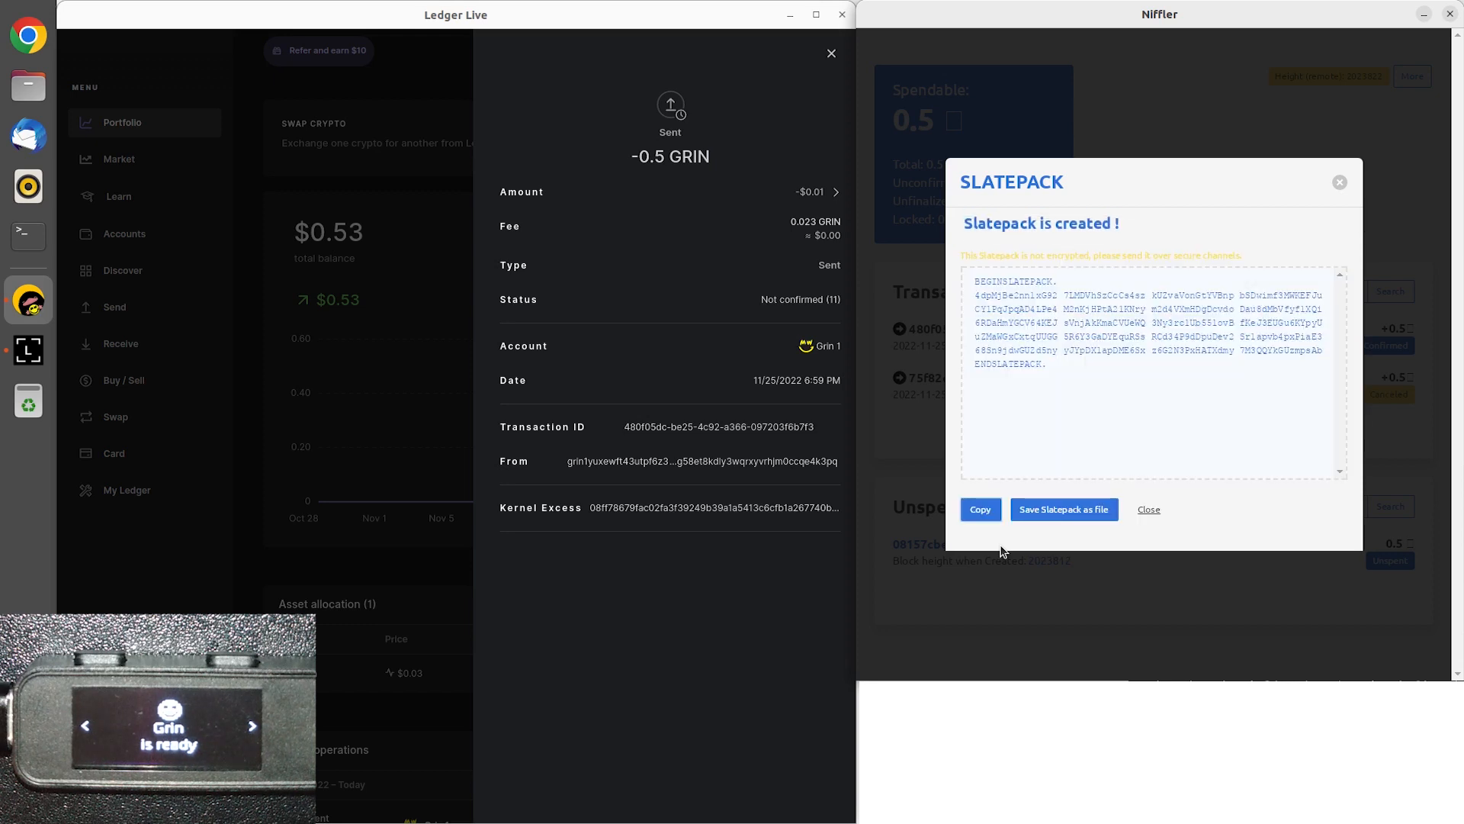
pyautogui.click(977, 507)
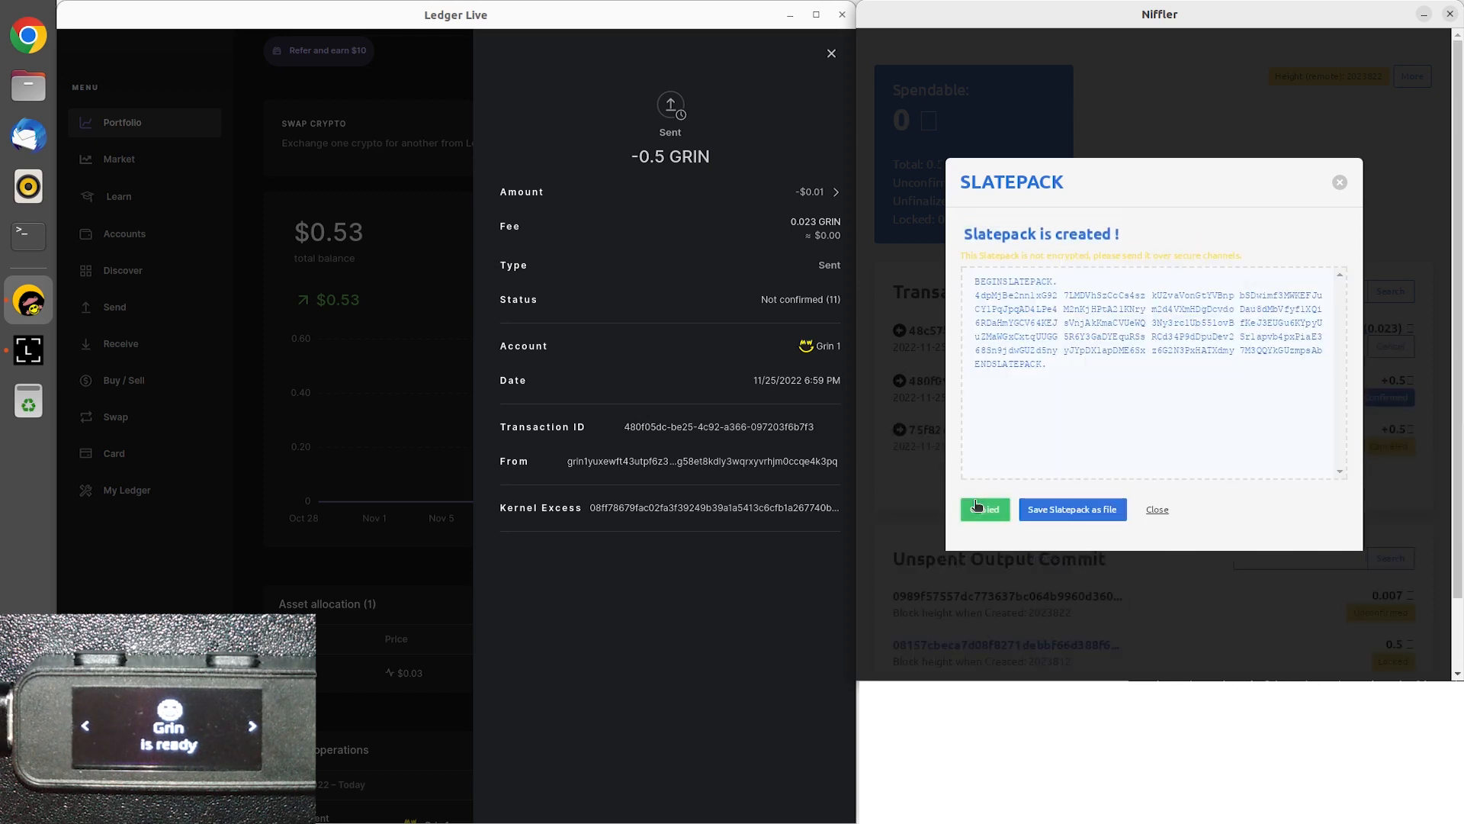
# Close the operation details in Ledger Live and start a receive that credits the Grin 1 account.
pyautogui.click(385, 441)
pyautogui.click(135, 348)
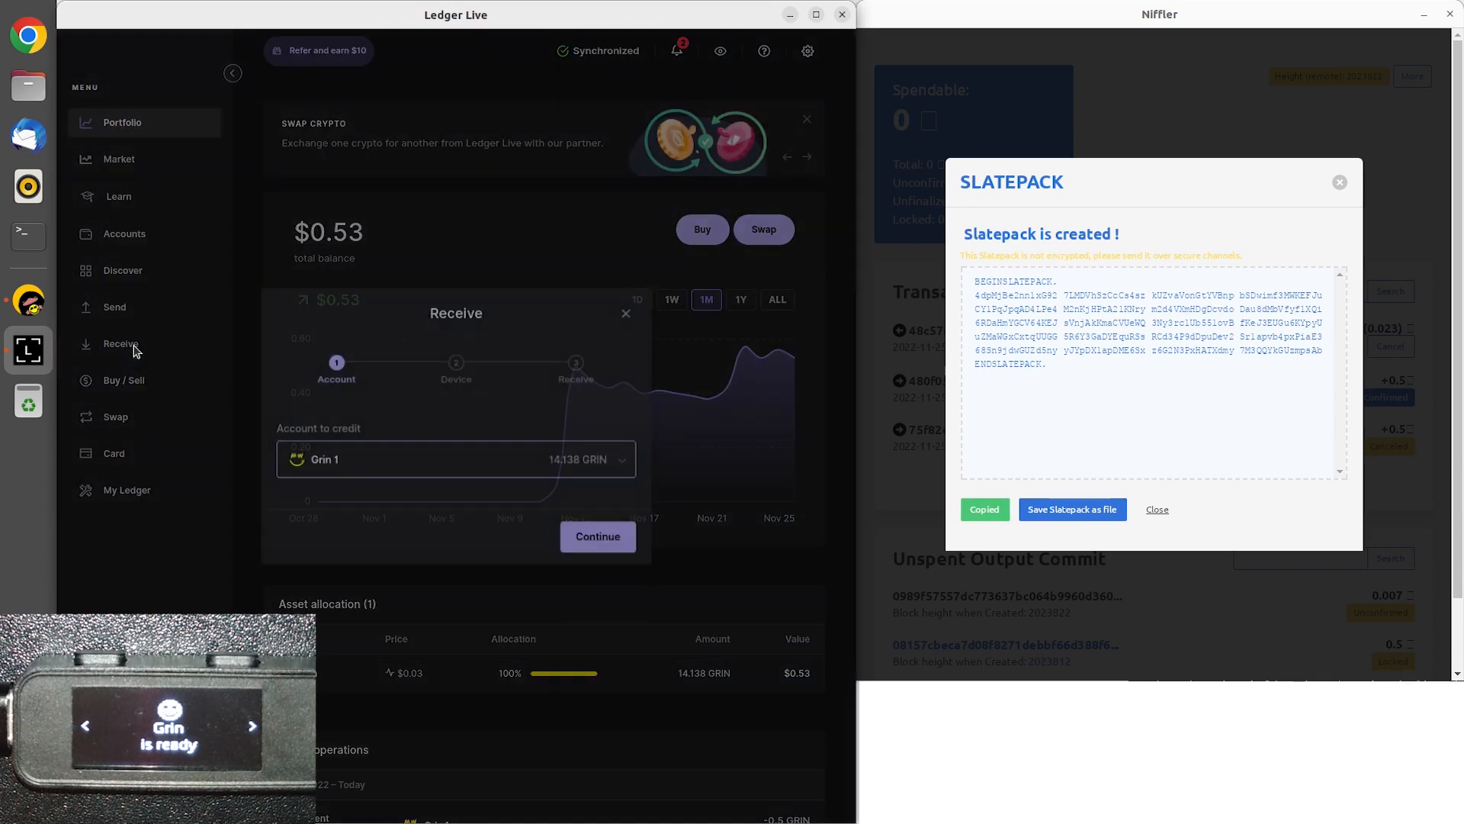
pyautogui.click(461, 459)
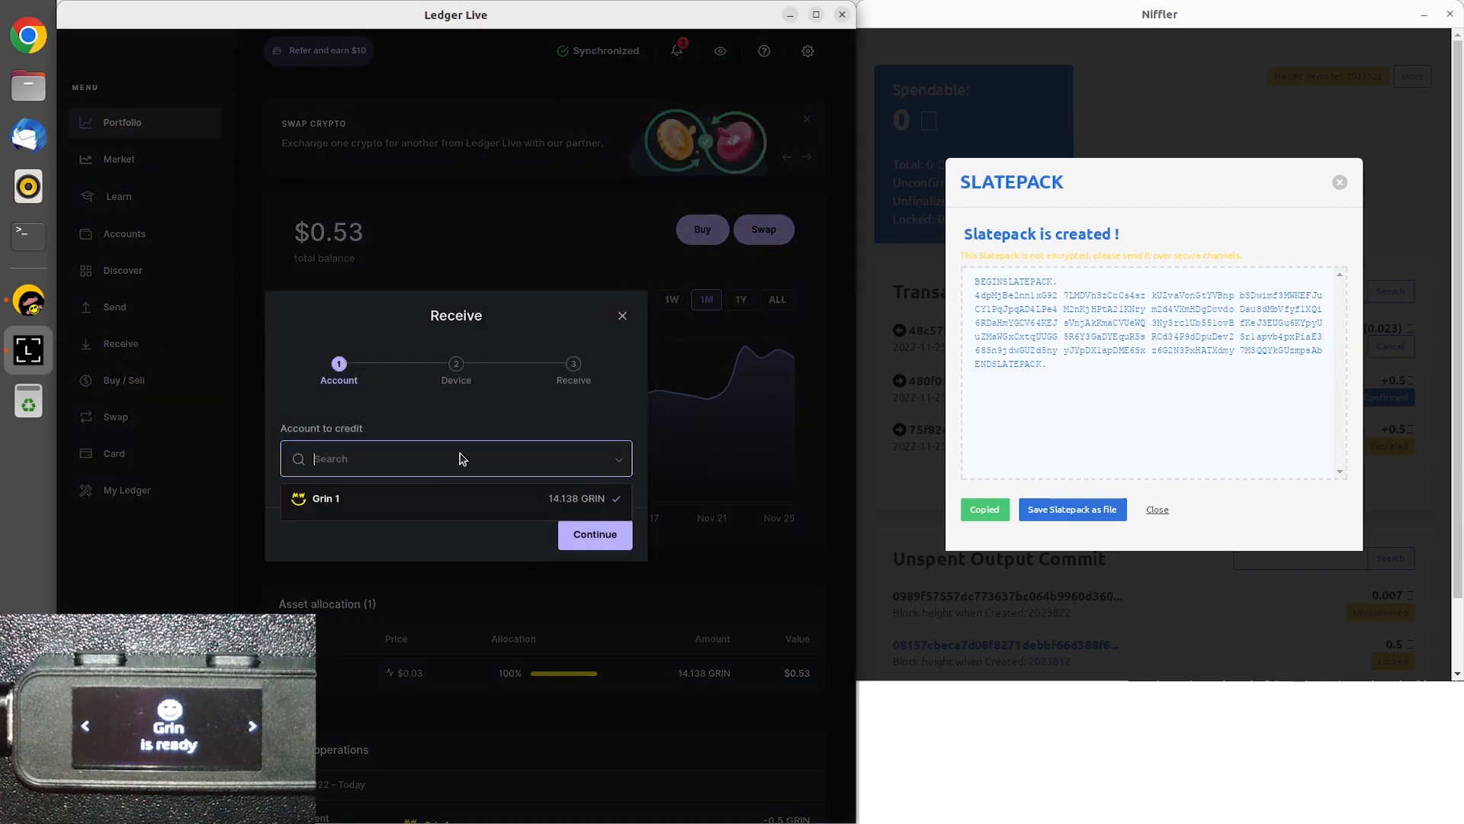
pyautogui.click(408, 510)
pyautogui.click(594, 534)
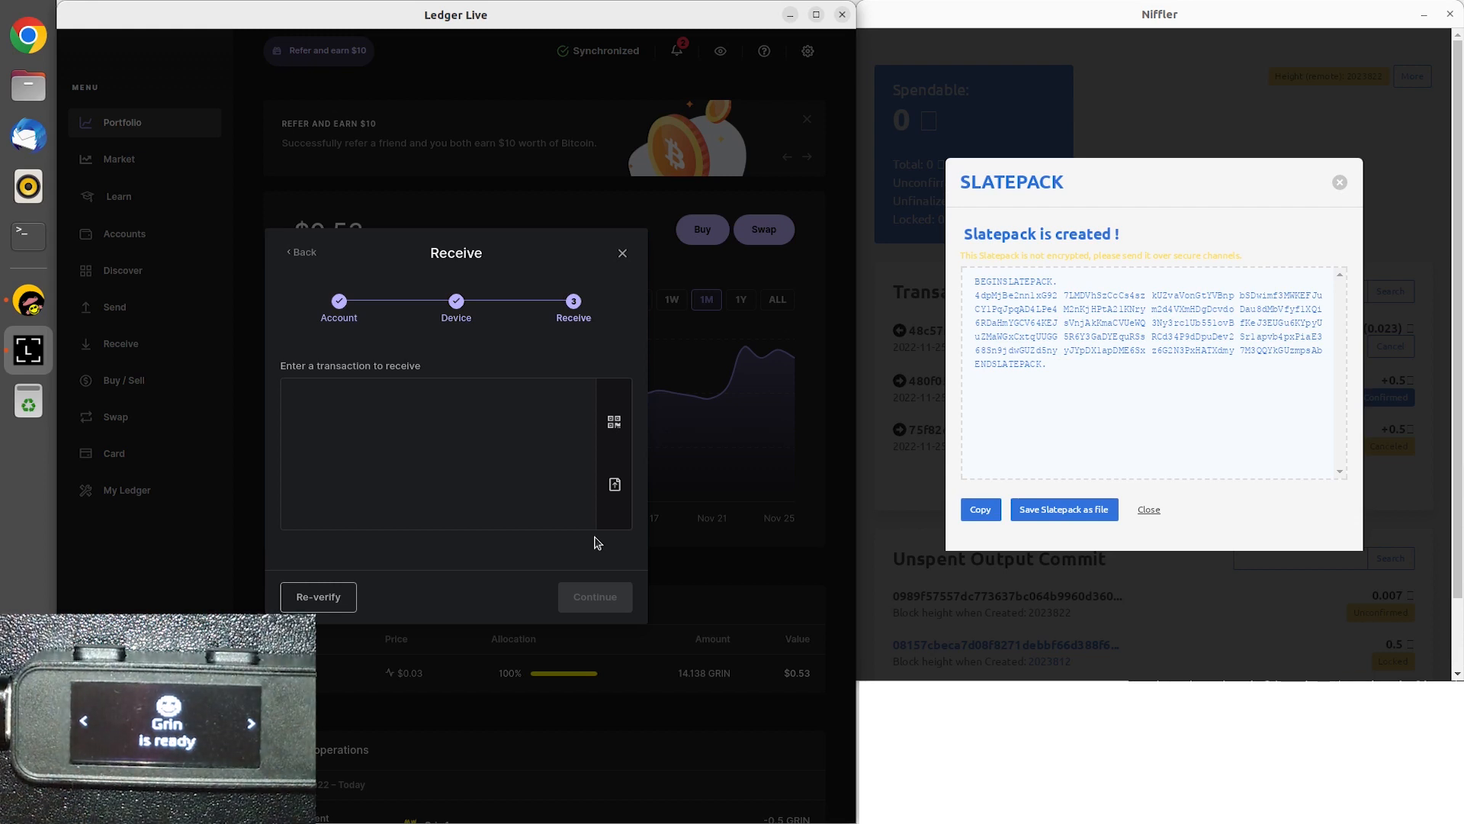
# Paste the copied Slatepack as the transaction to receive and continue to device approval.
pyautogui.click(536, 477)
pyautogui.hotkey('ctrl', 'v')
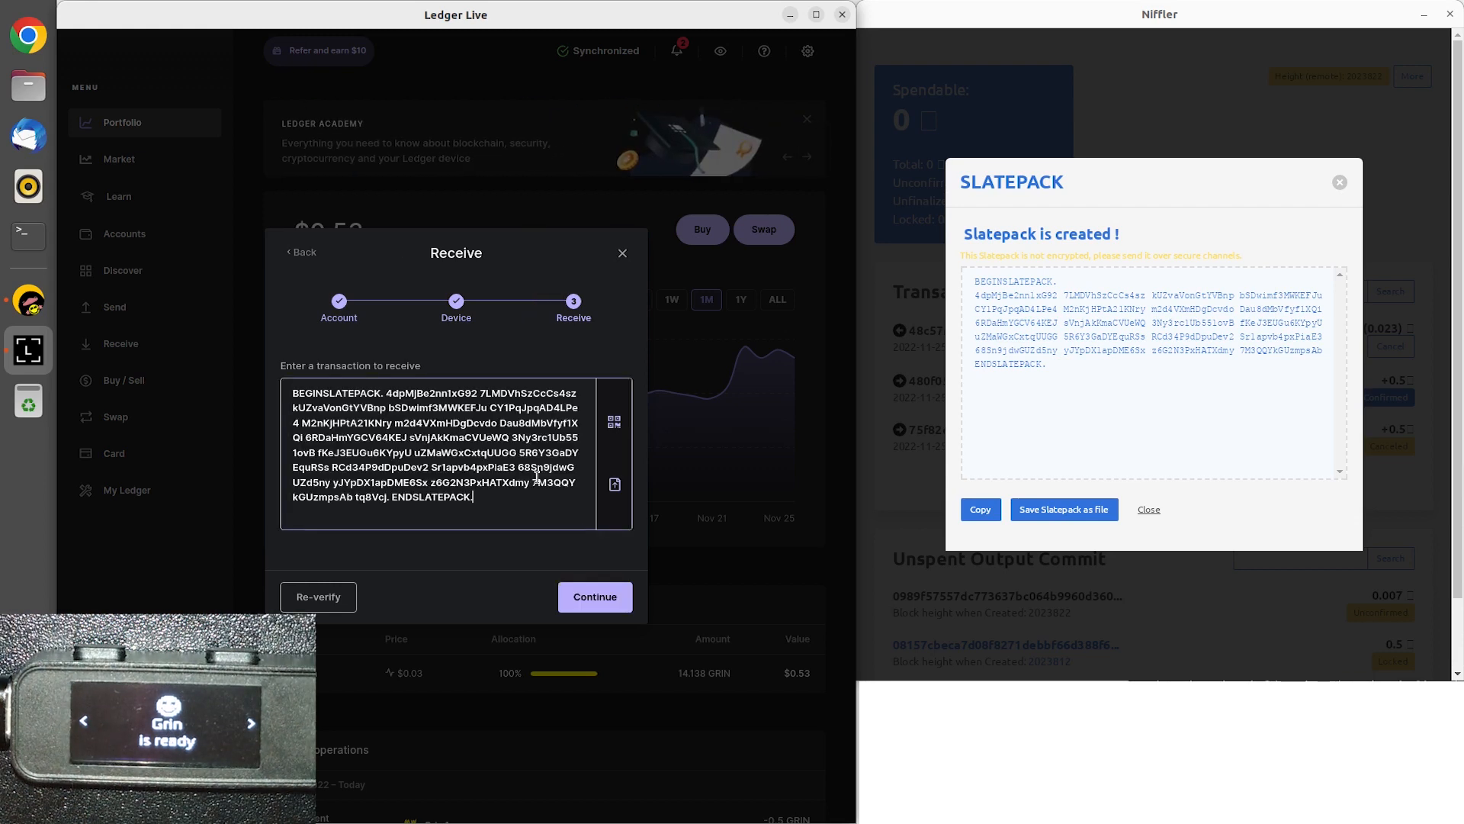
pyautogui.click(576, 596)
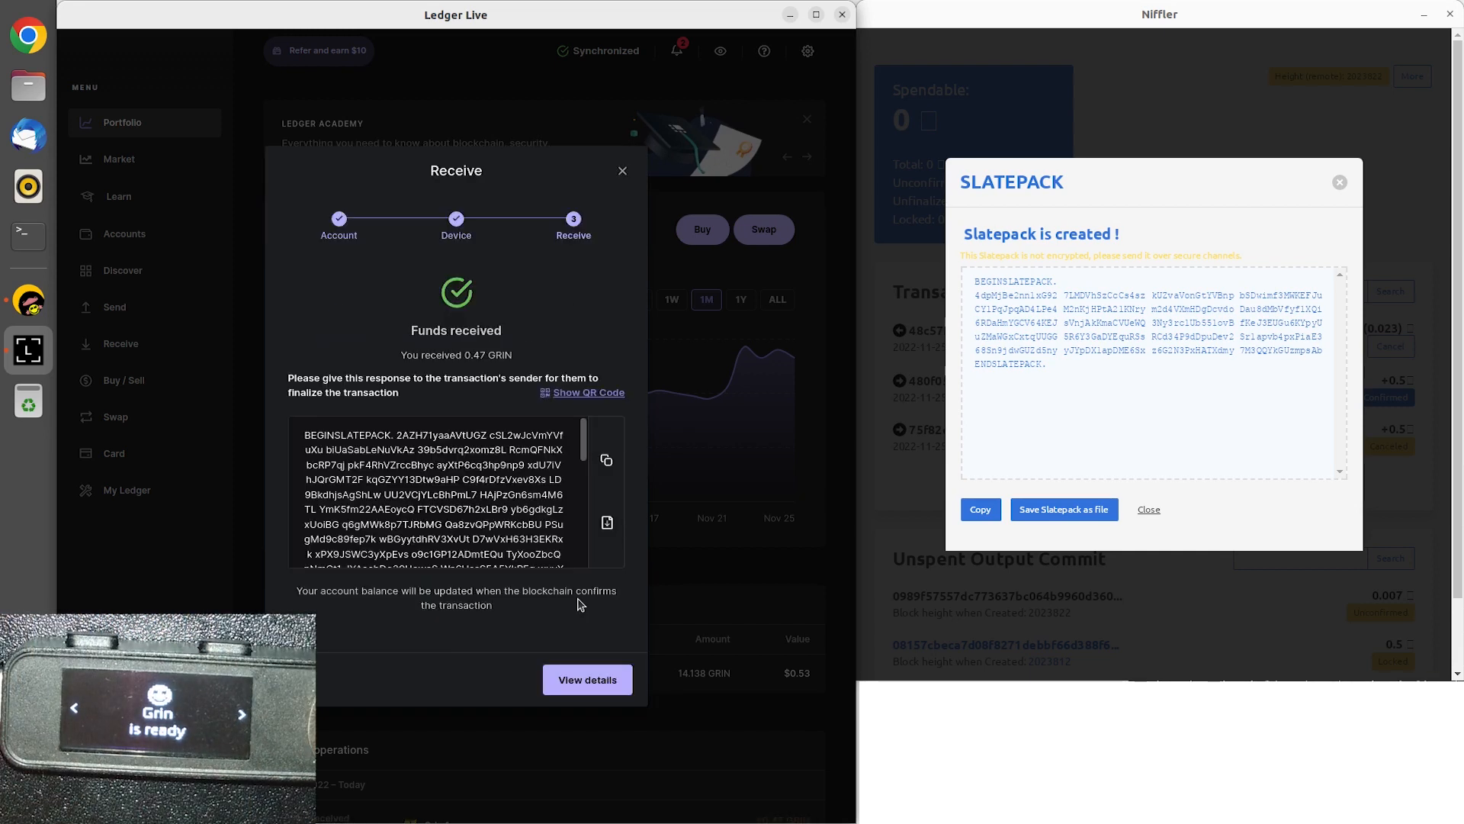
# Copy Ledger Live's response Slatepack, then finalize and post the transaction with it in Niffler and dismiss the result.
pyautogui.click(607, 465)
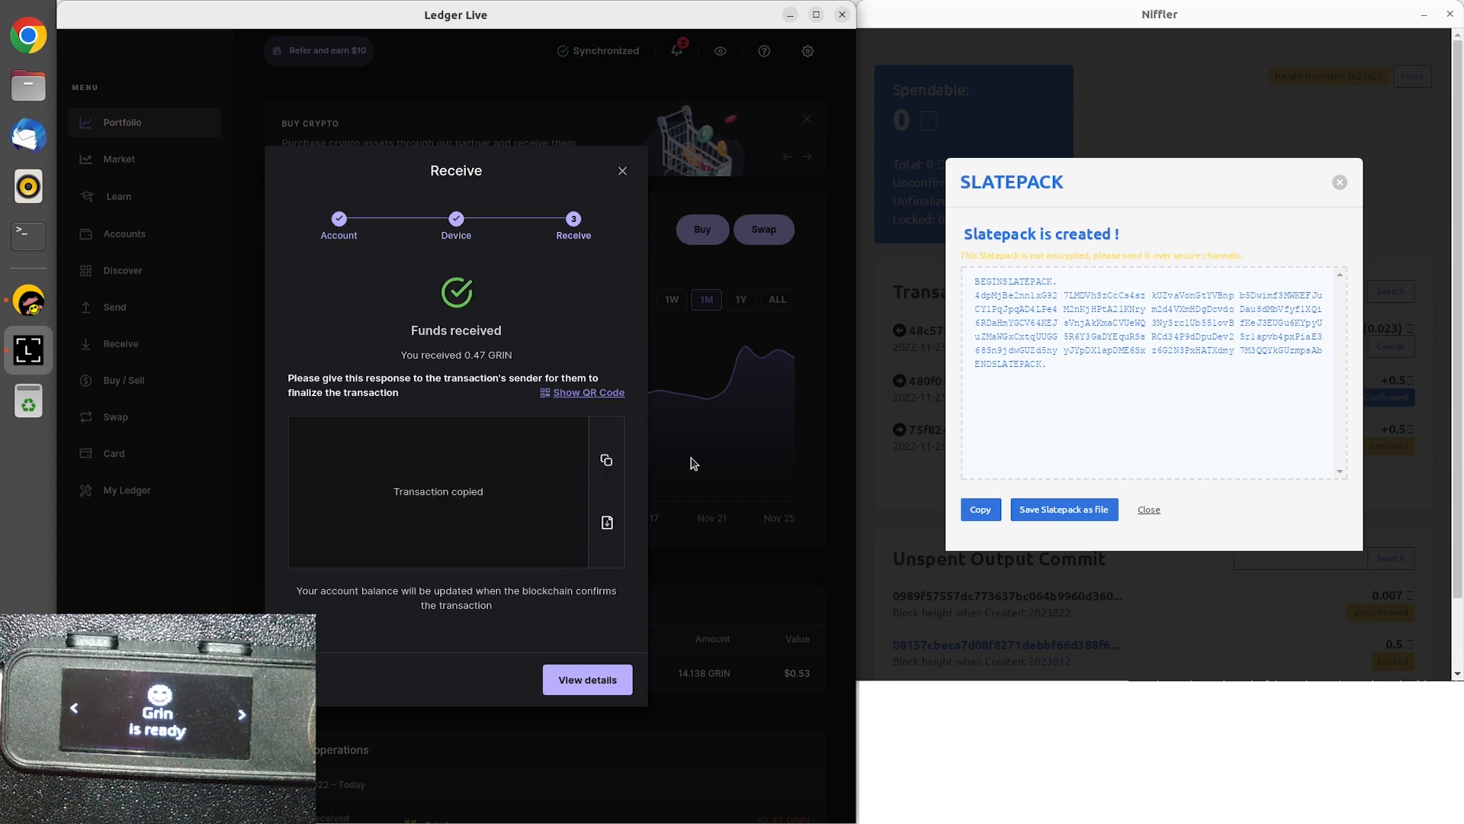
pyautogui.click(1150, 511)
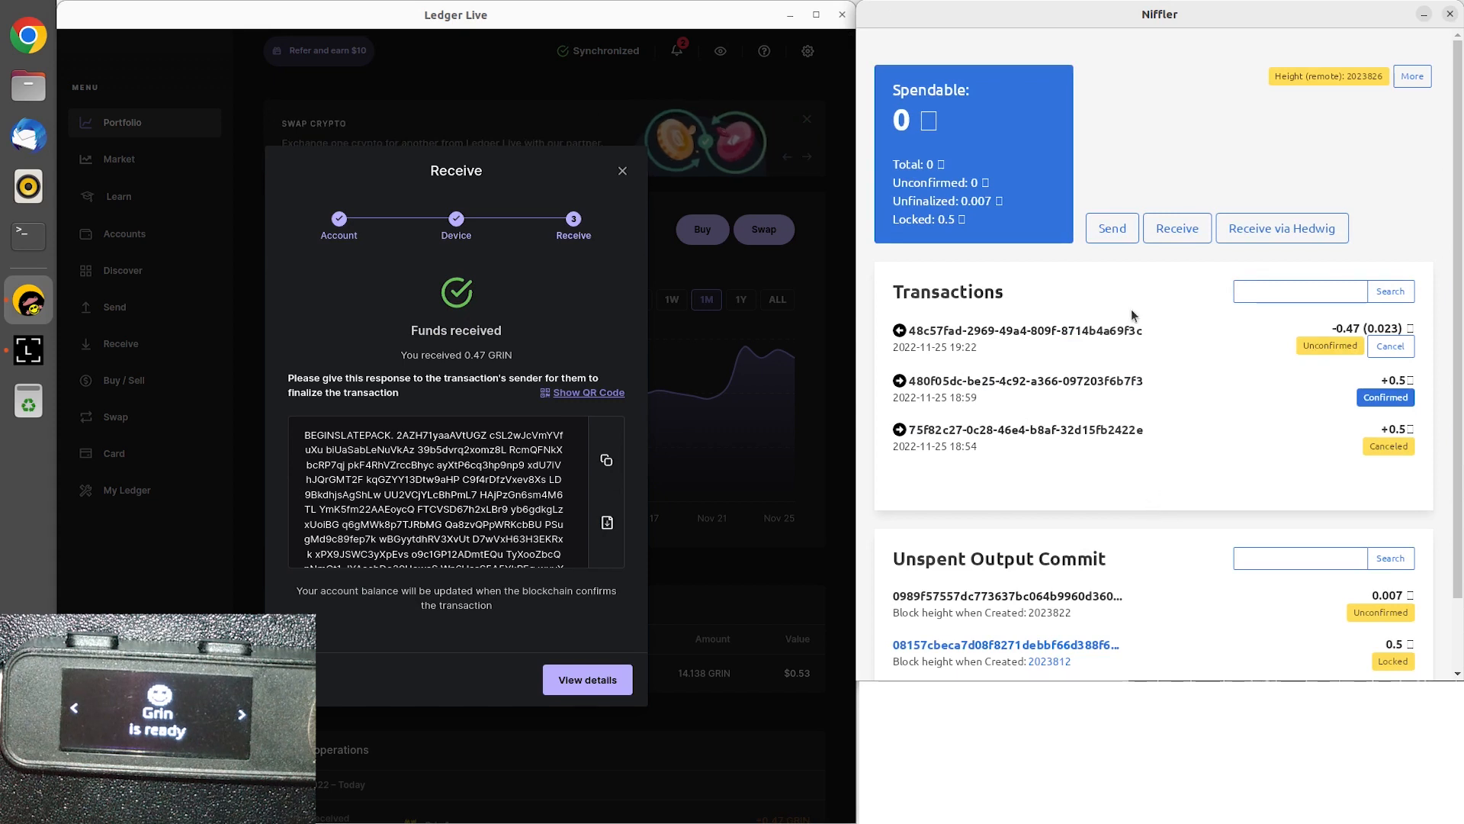
pyautogui.click(1117, 230)
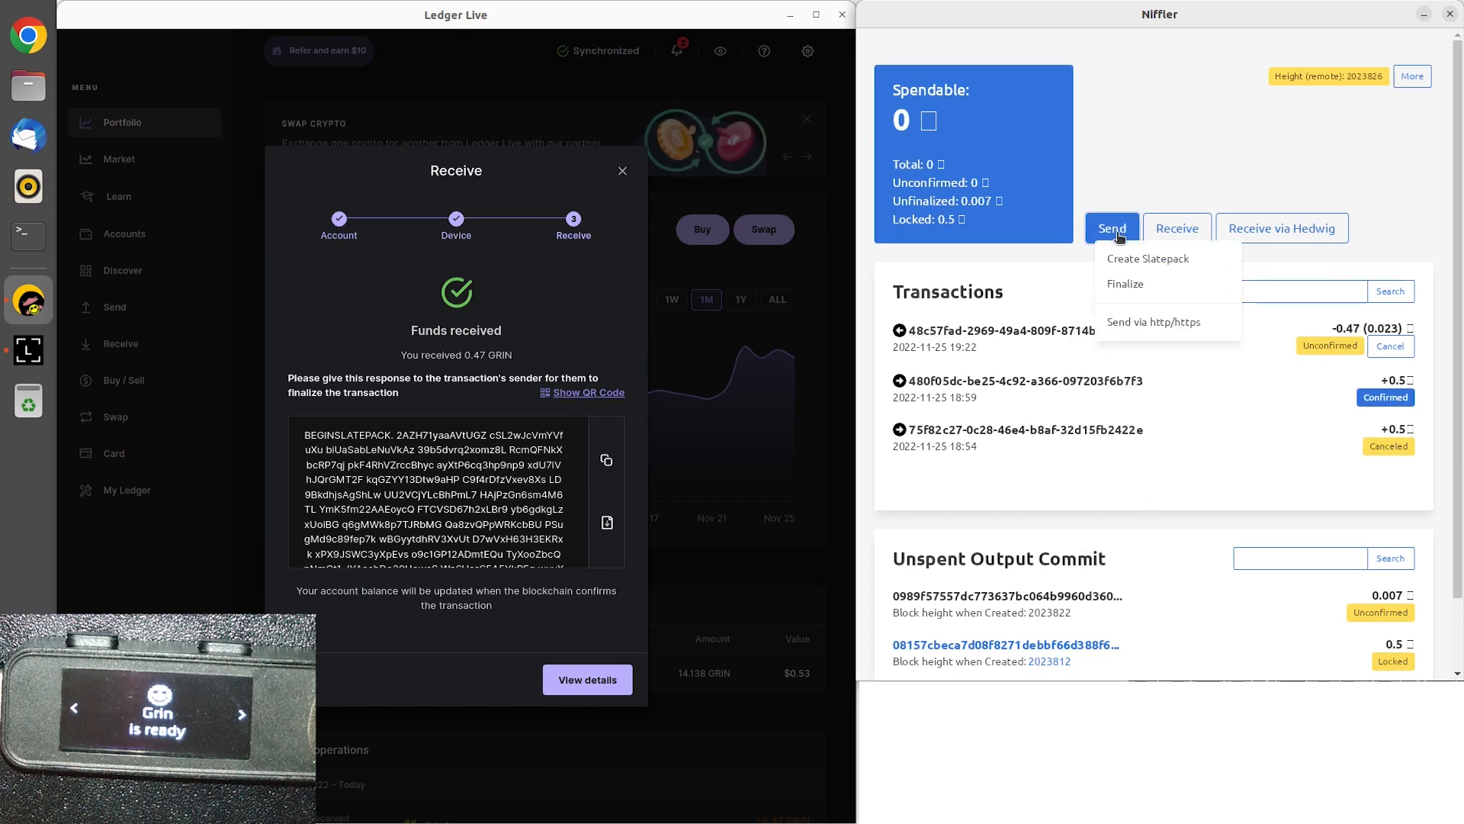
pyautogui.click(1120, 284)
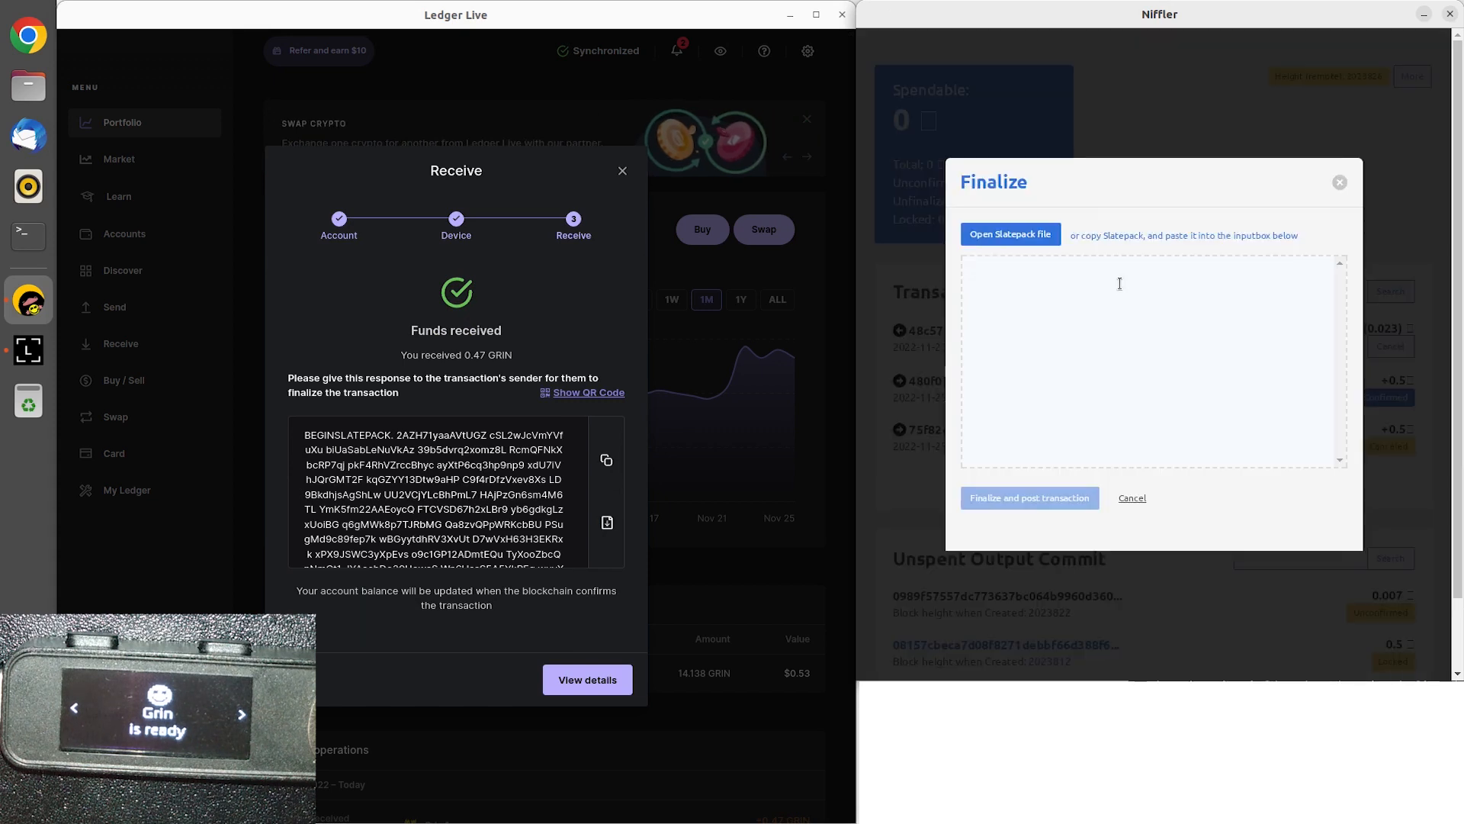
pyautogui.hotkey('ctrl', 'v')
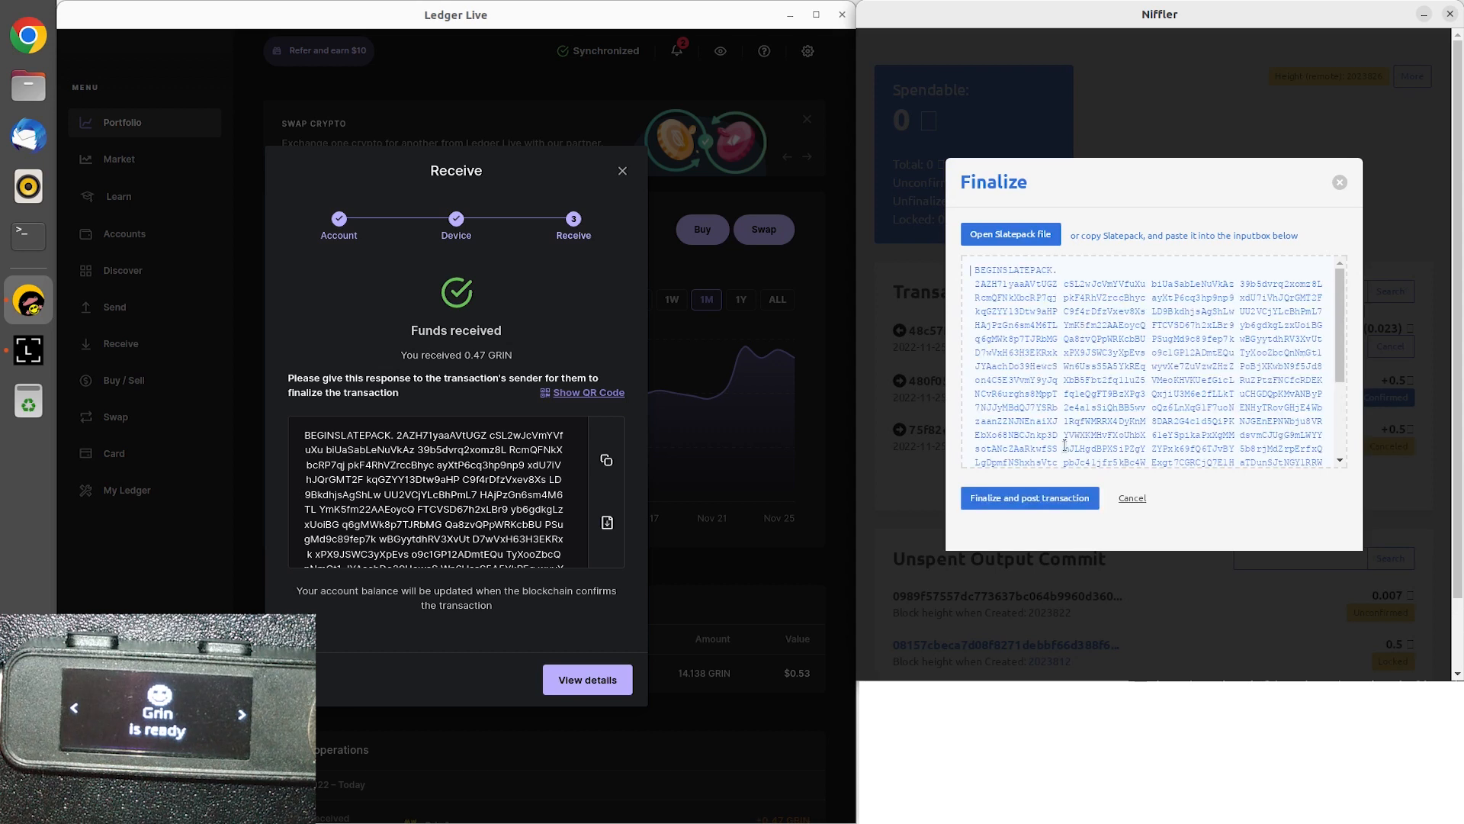
pyautogui.click(1044, 503)
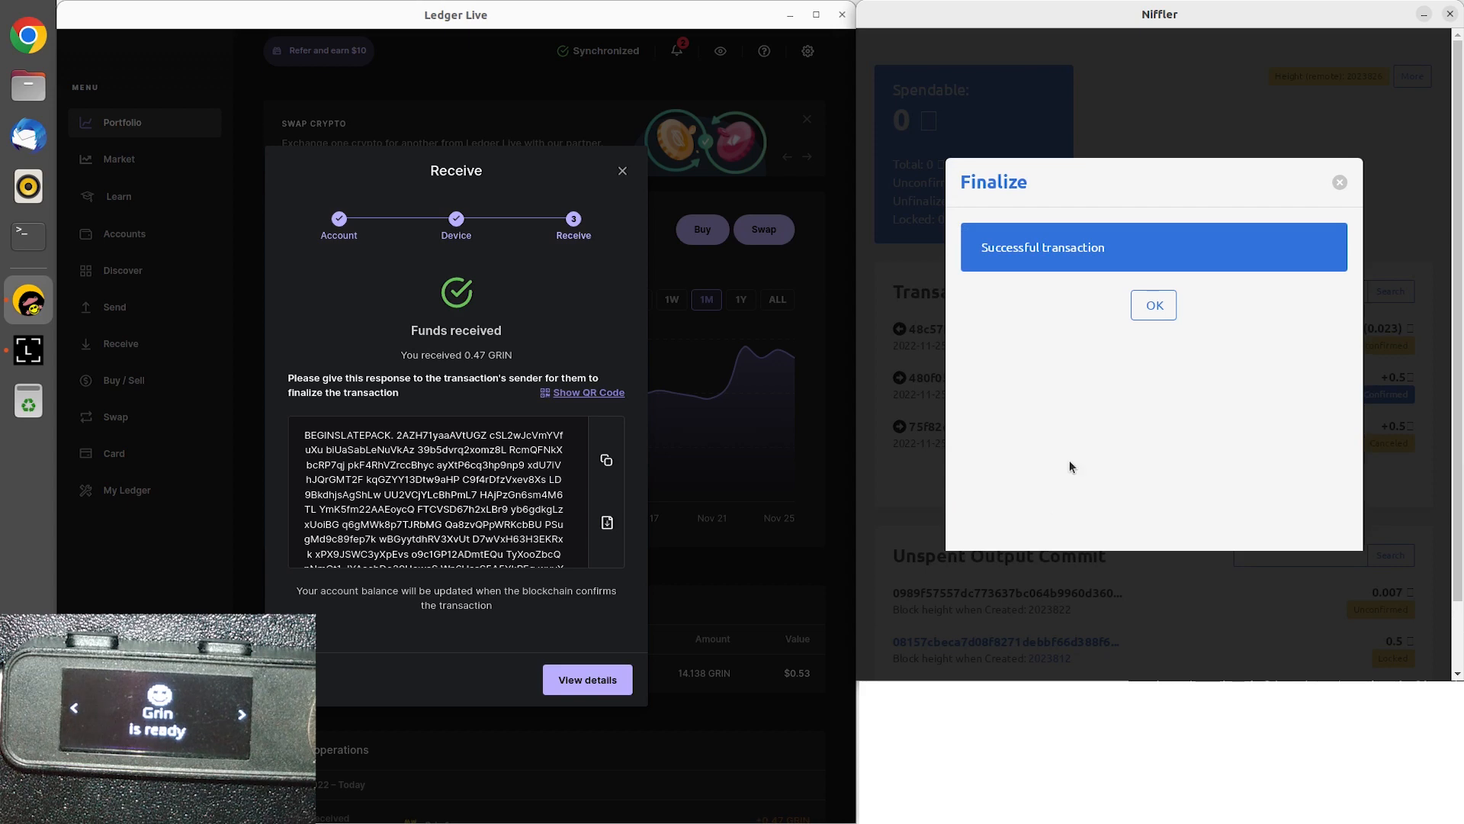
pyautogui.click(1155, 306)
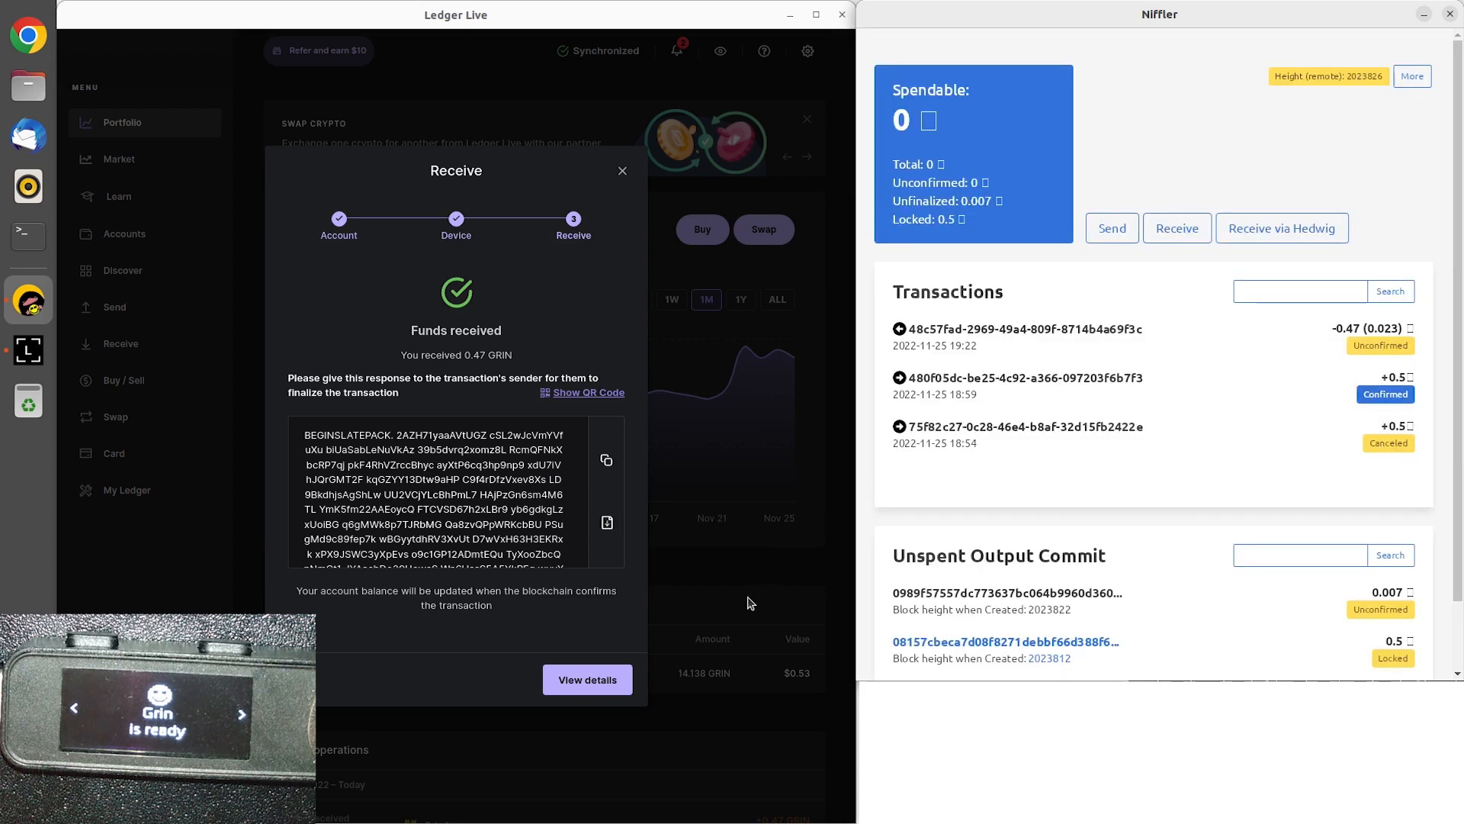
# View the received operation's details in Ledger Live, then examine the latest operations, individual entries and total balance.
pyautogui.click(588, 681)
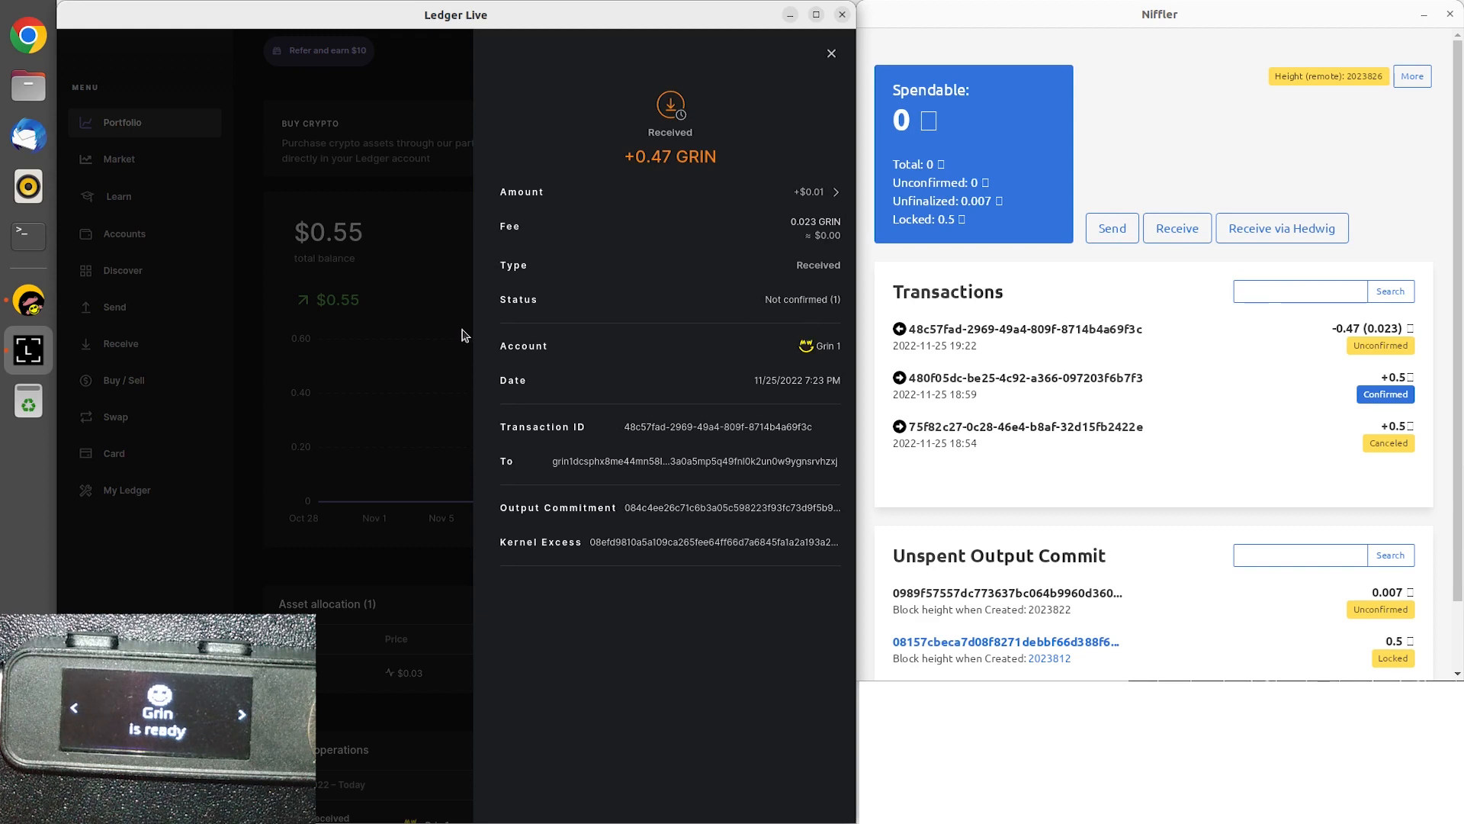
pyautogui.click(429, 335)
pyautogui.scroll(-2, 426, 334)
pyautogui.scroll(-2, 425, 334)
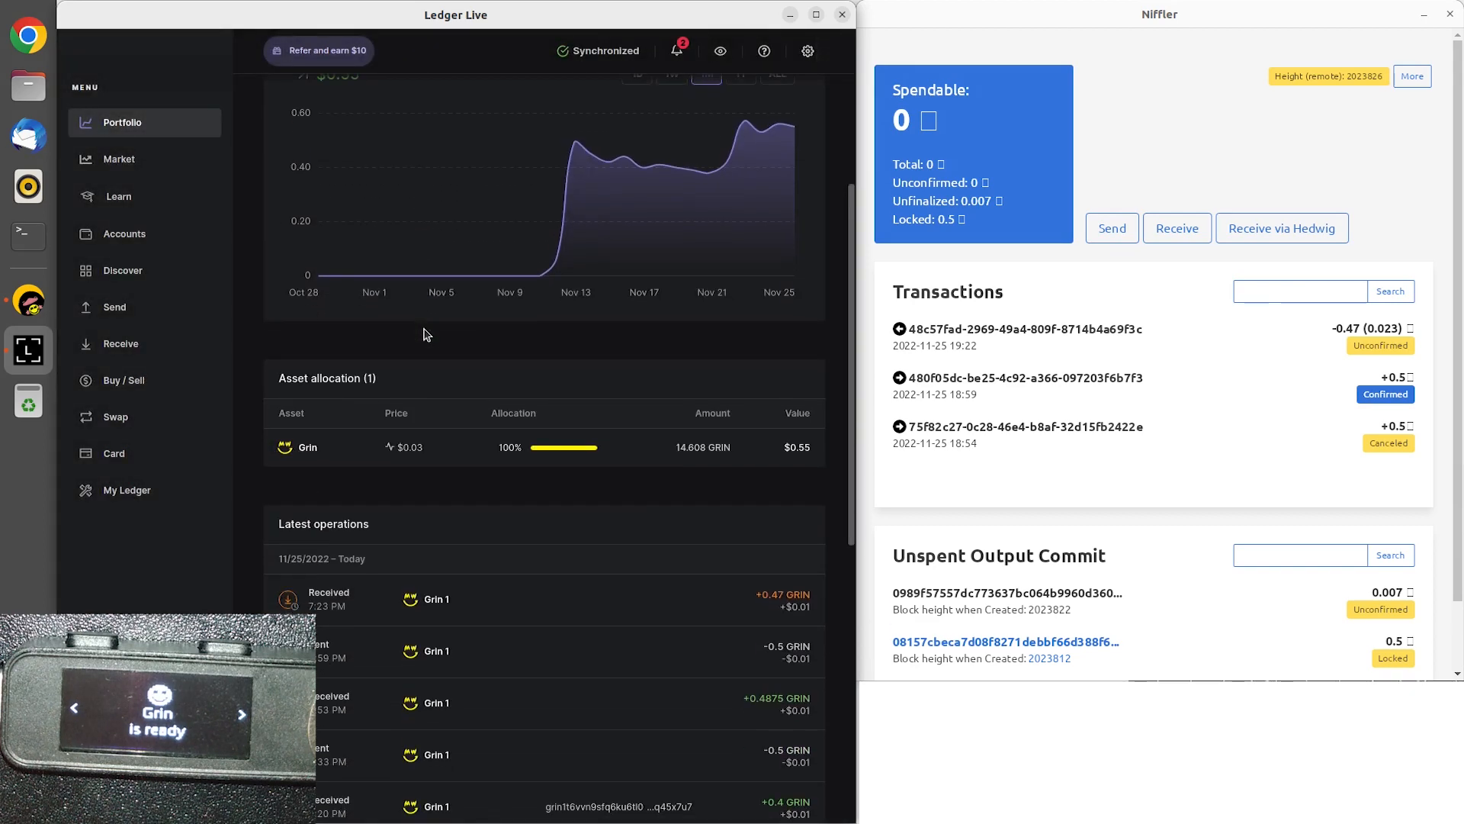
pyautogui.click(496, 650)
pyautogui.click(396, 504)
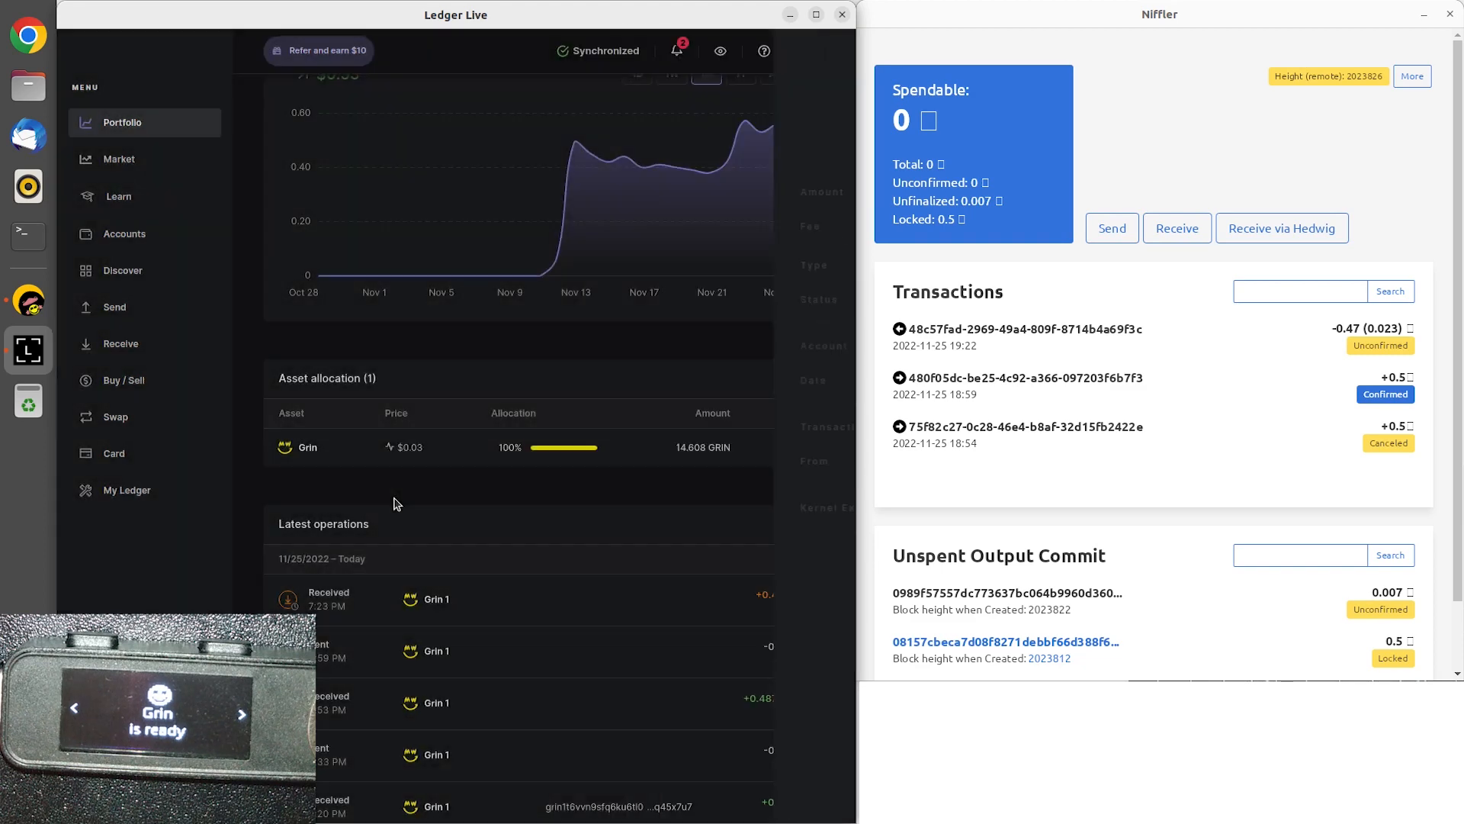
pyautogui.click(478, 621)
pyautogui.click(431, 513)
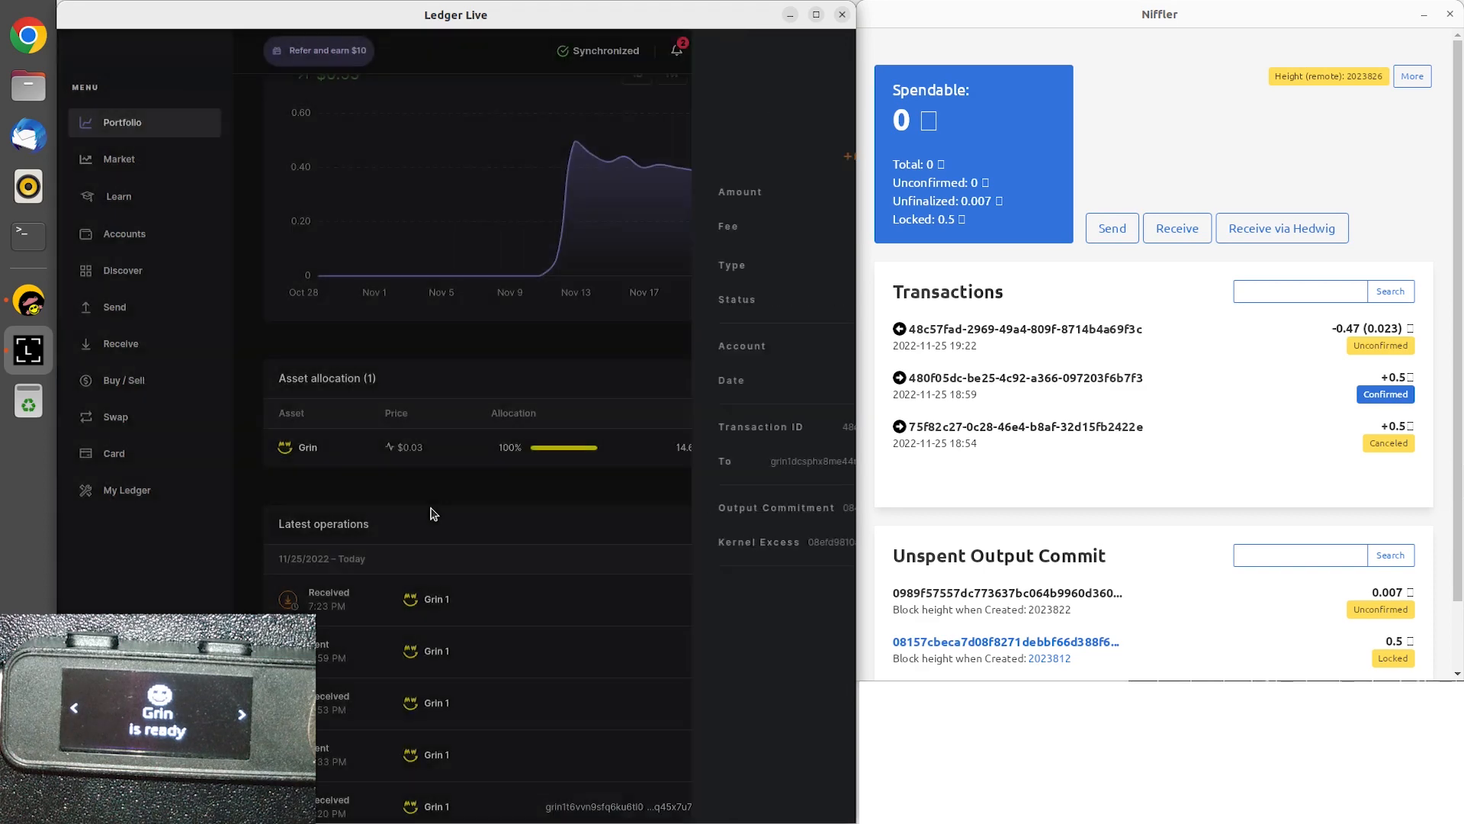
pyautogui.scroll(3, 431, 512)
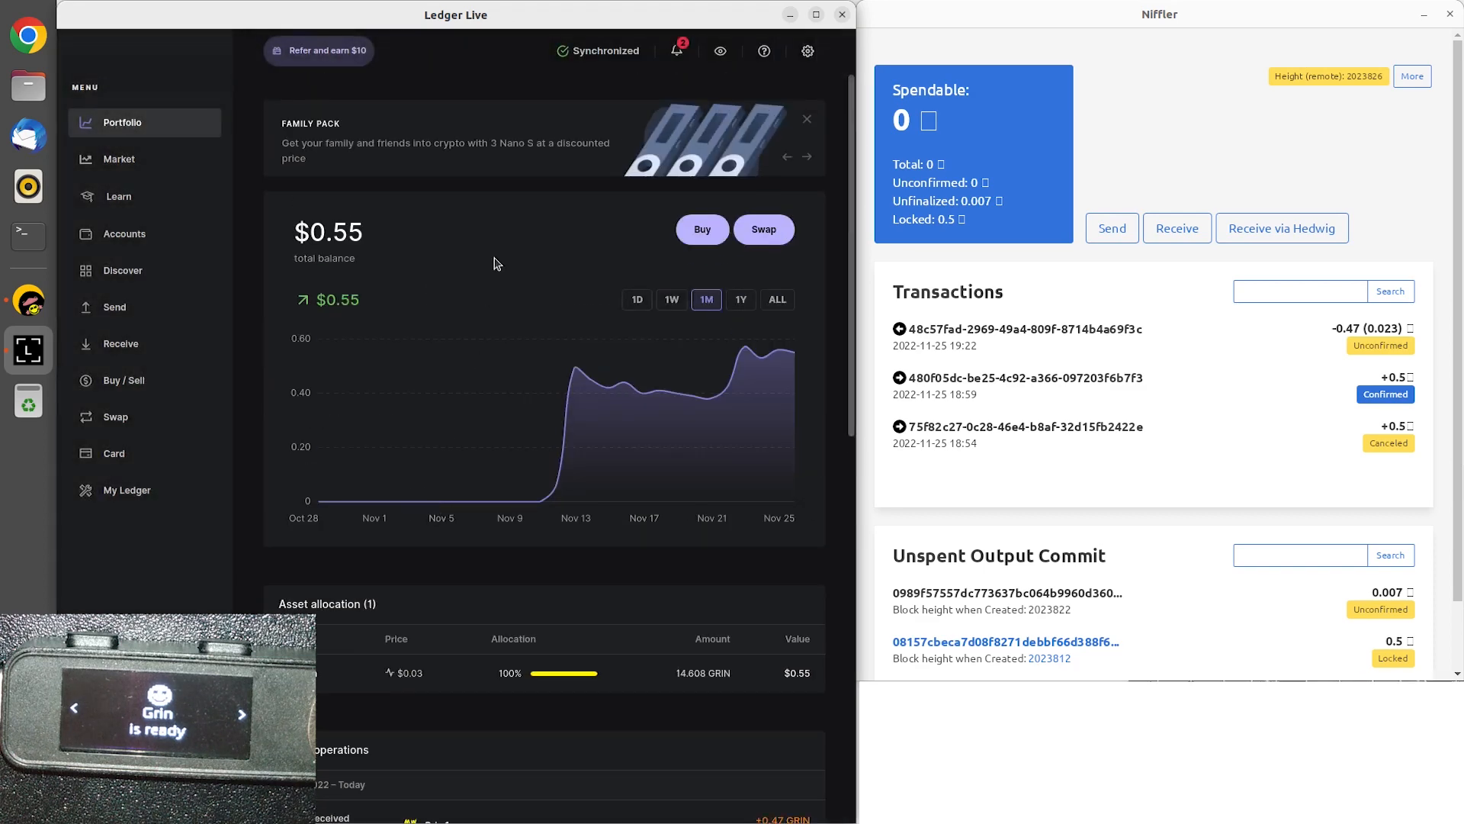